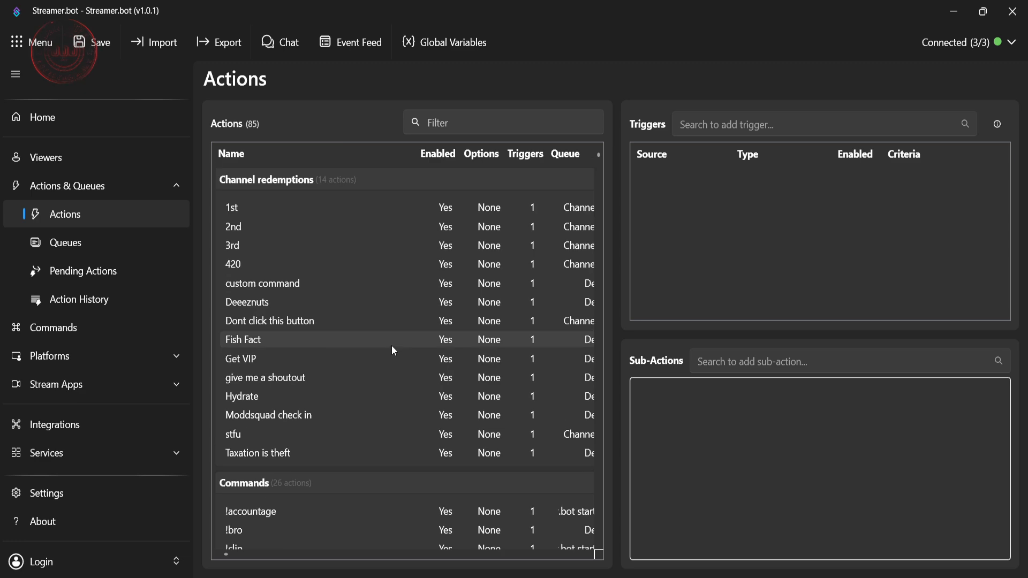
Step: Look through the existing action groups, from Channel redemptions and Commands to Notifs, Shout Outs and Sound alerts
scroll(309, 272, "down", 15)
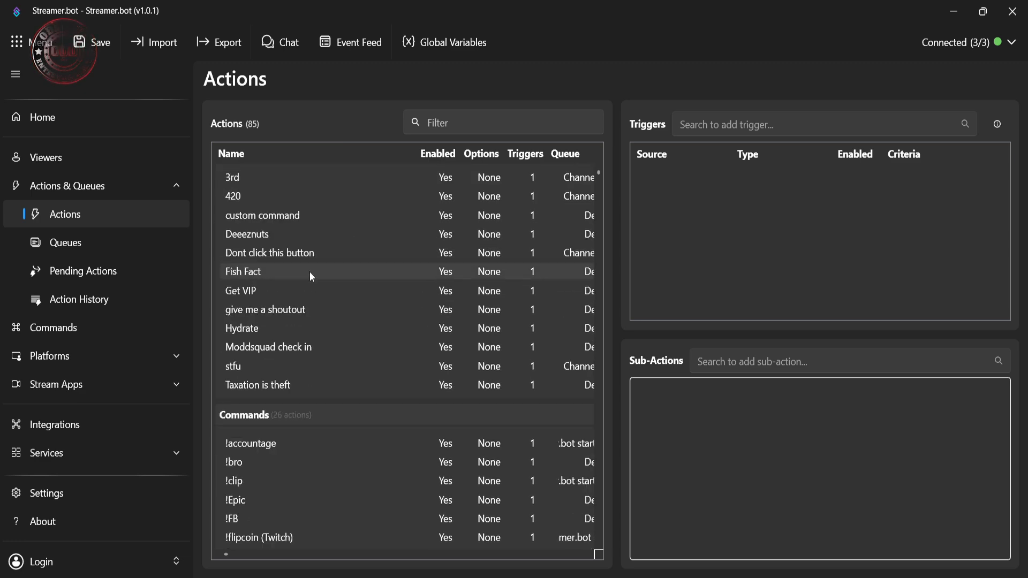
scroll(313, 279, "down", 4)
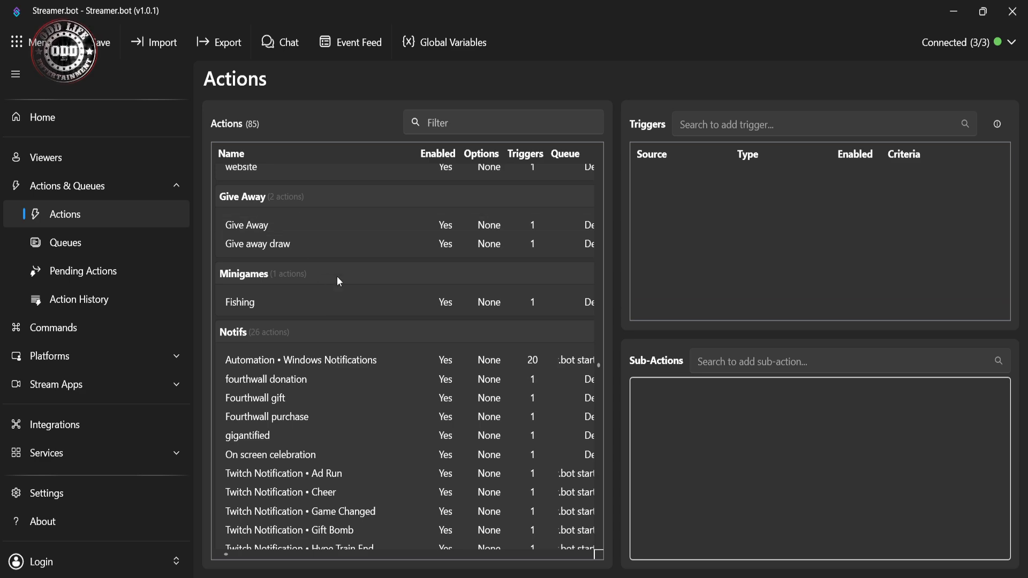
scroll(273, 314, "down", 6)
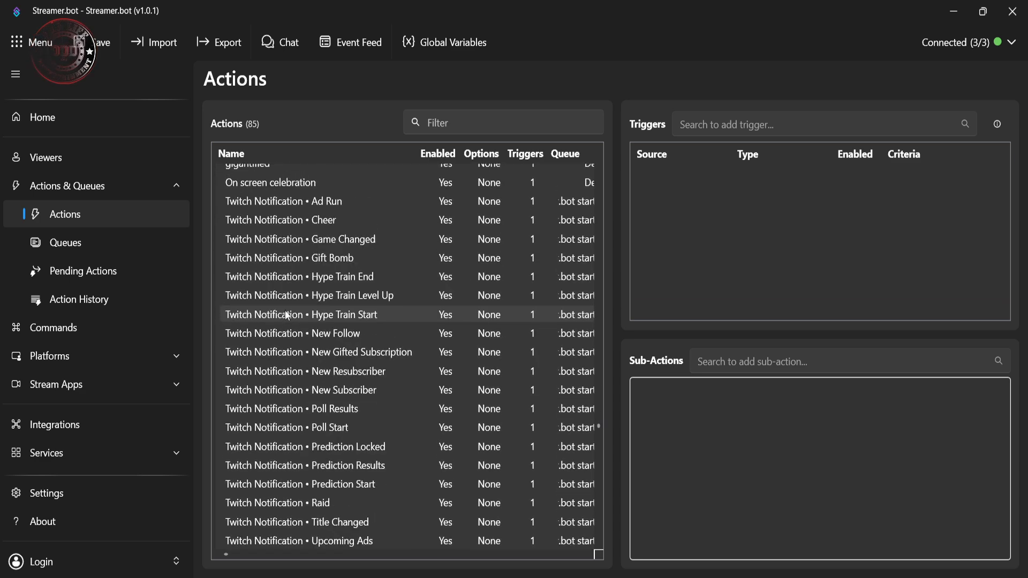
scroll(321, 278, "down", 5)
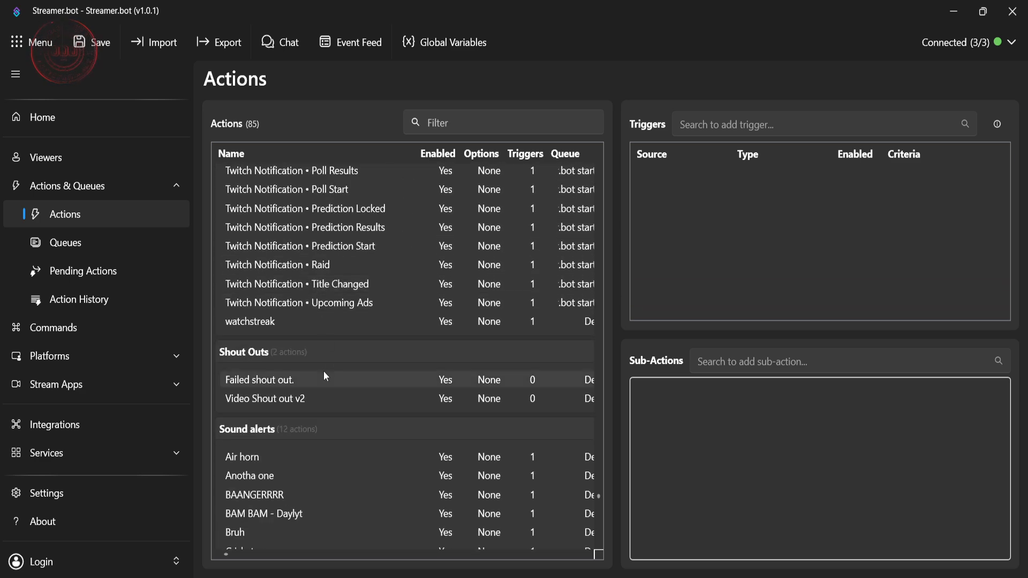
scroll(322, 372, "down", 2)
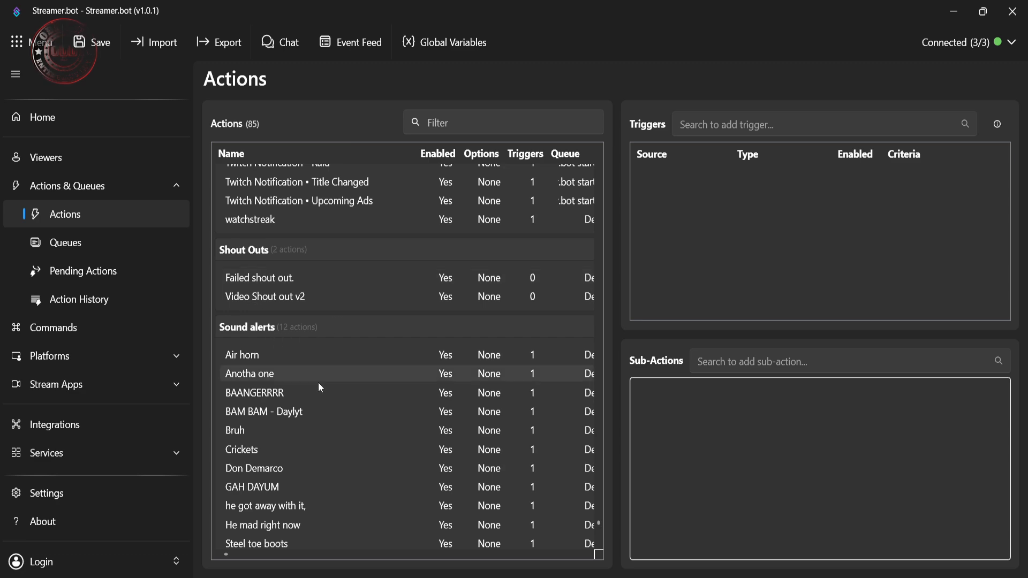
scroll(308, 388, "down", 1)
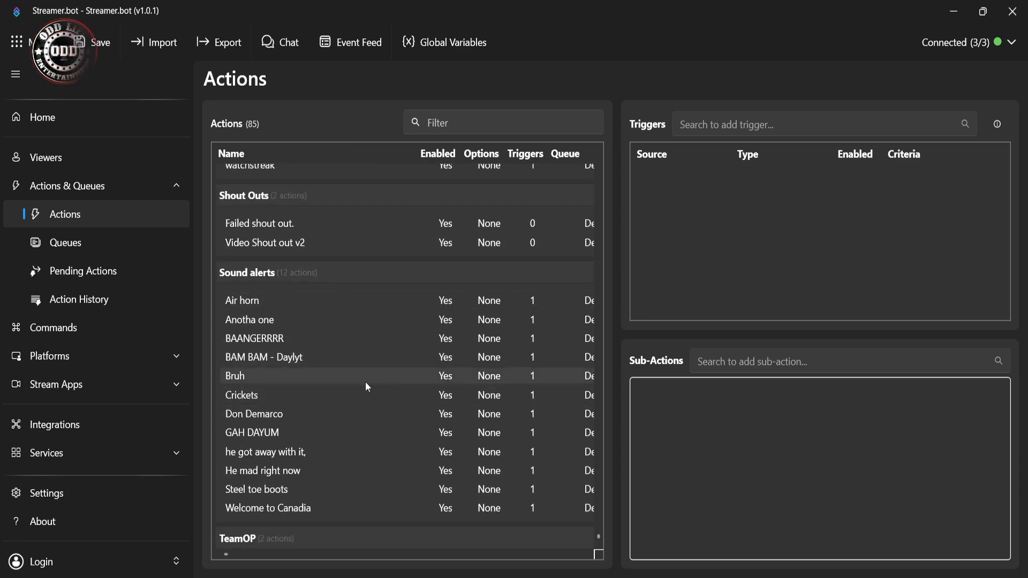
scroll(399, 390, "up", 5)
scroll(403, 391, "up", 15)
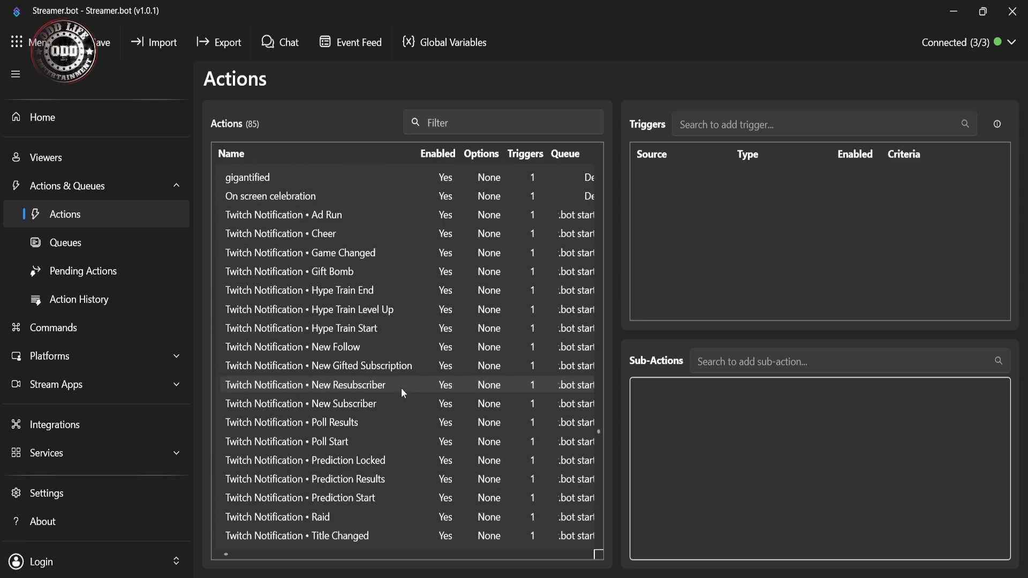
scroll(404, 387, "up", 12)
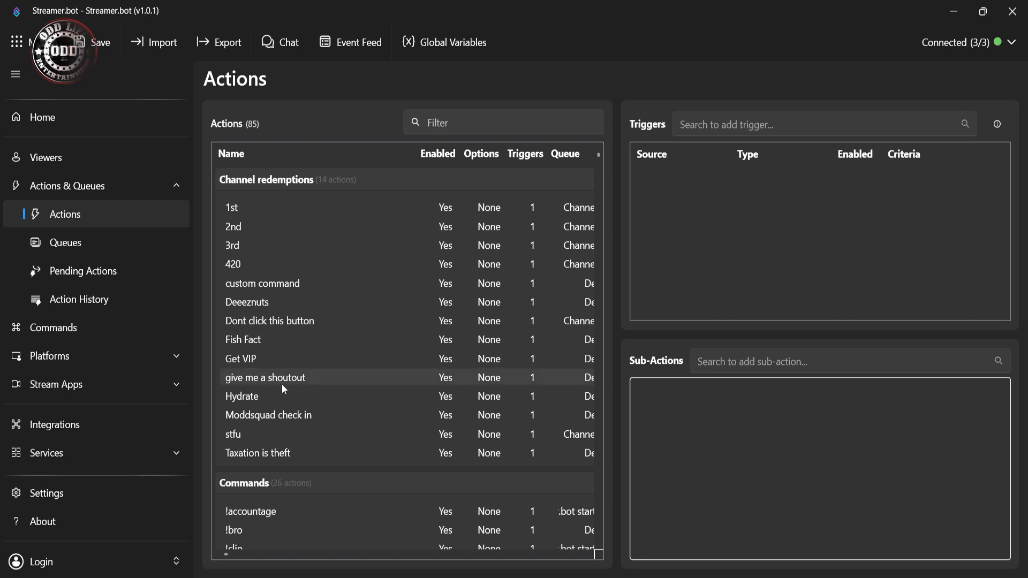
Step: Inspect the triggers and sub-actions of the 1st channel redemption and browse the actions in the Commands group
left_click(250, 208)
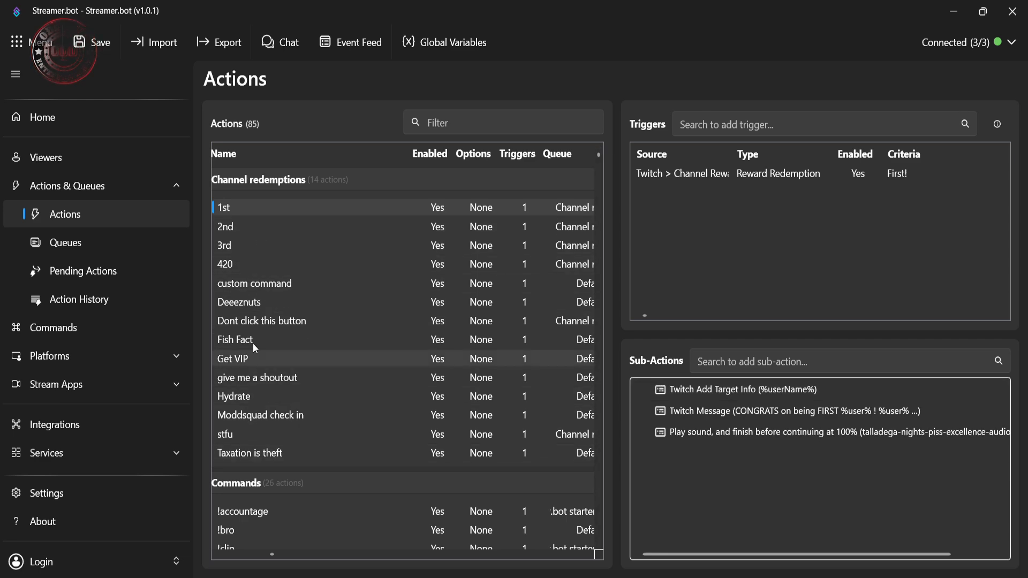
scroll(314, 365, "down", 2)
scroll(313, 365, "down", 5)
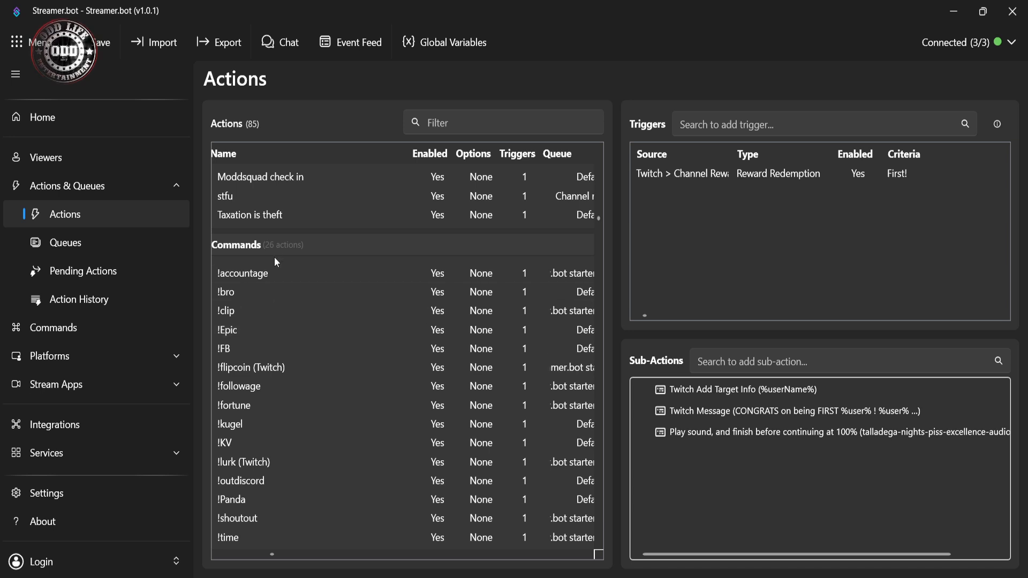
scroll(273, 267, "down", 2)
scroll(270, 231, "down", 1)
scroll(274, 257, "down", 2)
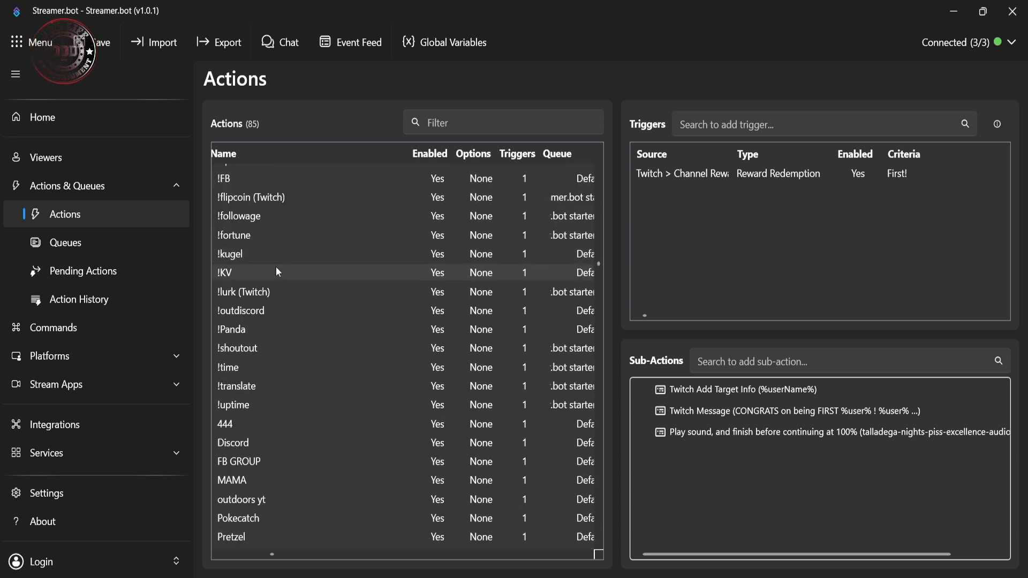
scroll(276, 294, "down", 1)
scroll(268, 278, "up", 1)
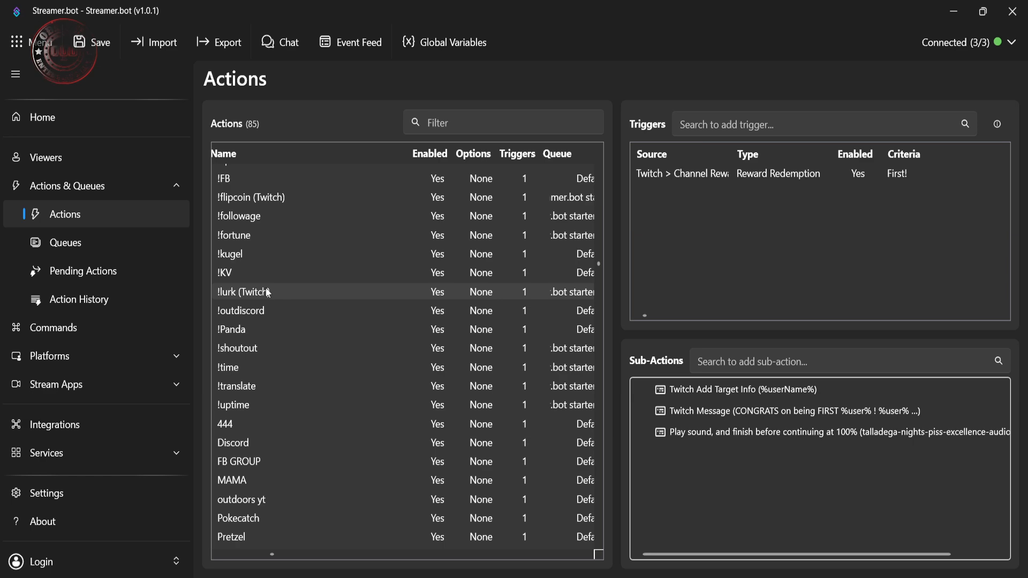
scroll(267, 290, "up", 2)
scroll(261, 298, "up", 1)
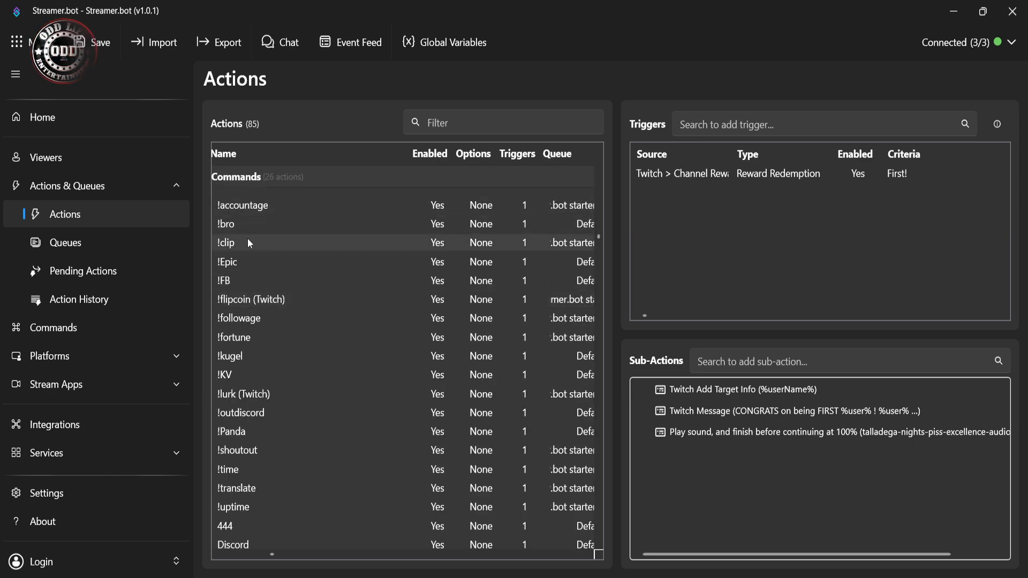
Step: Add an action named Test to the Commands group, using the Default queue
scroll(246, 394, "down", 5)
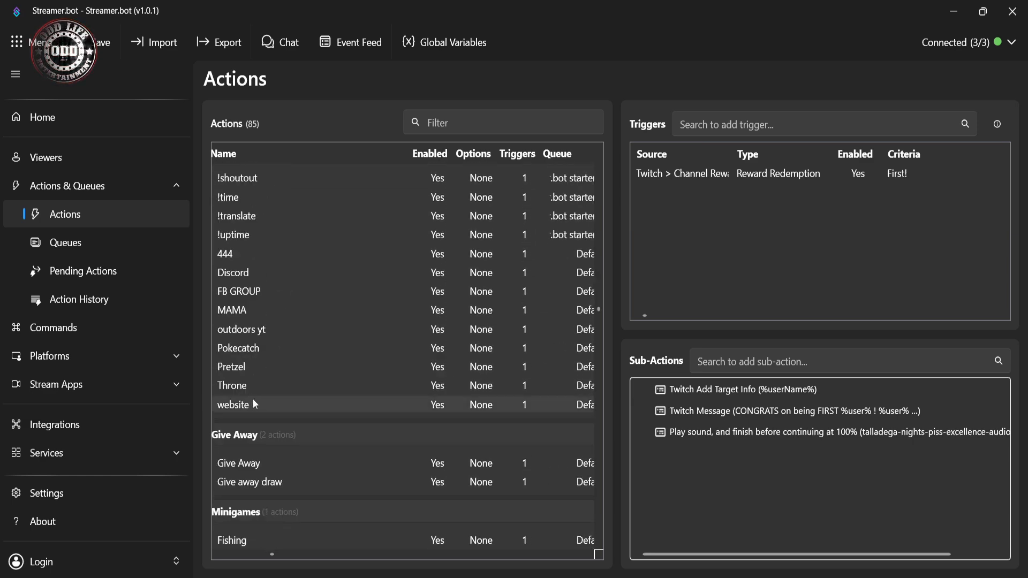
scroll(262, 391, "up", 3)
right_click(268, 393)
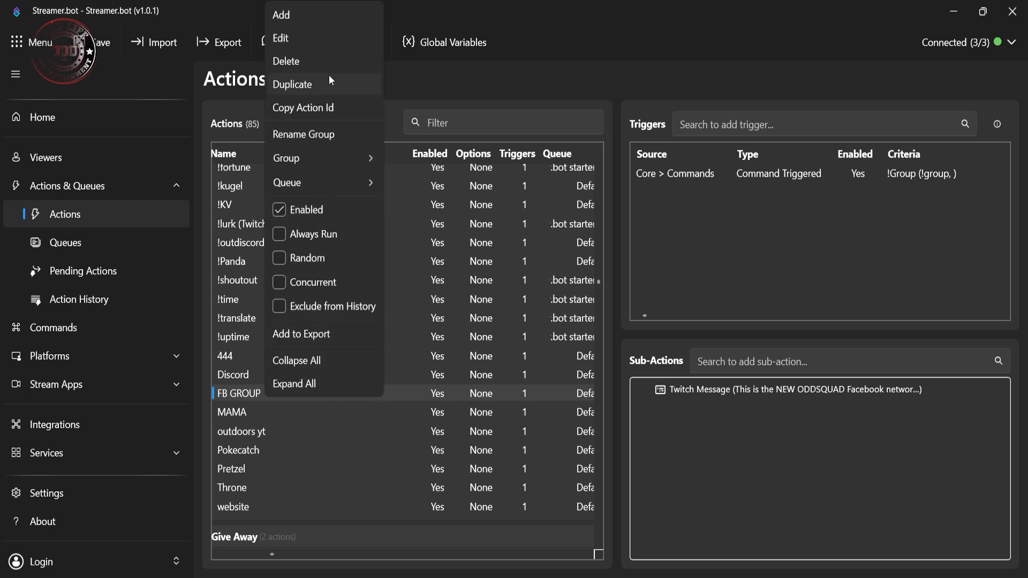
left_click(309, 17)
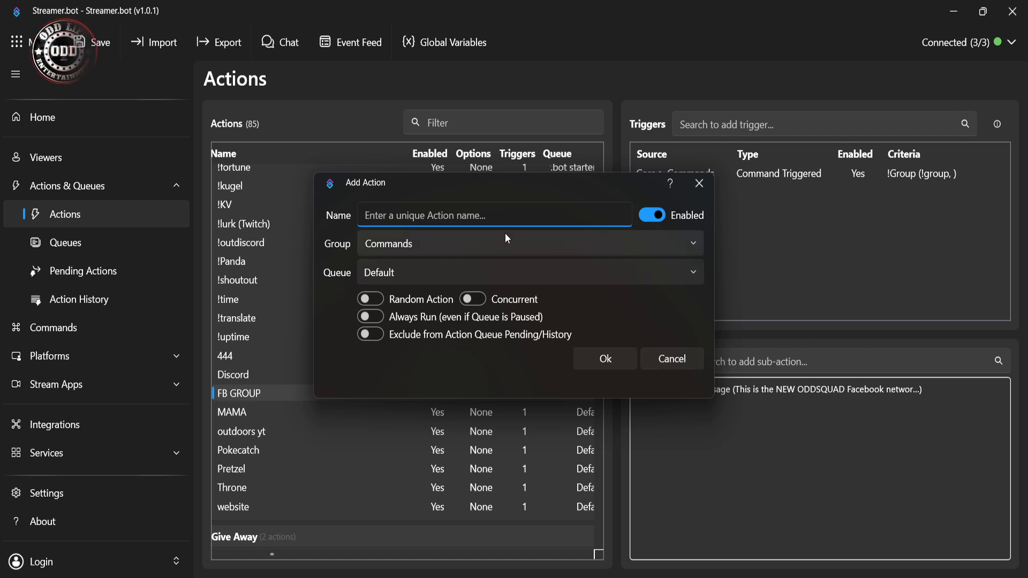
type("T")
key("BackSpace")
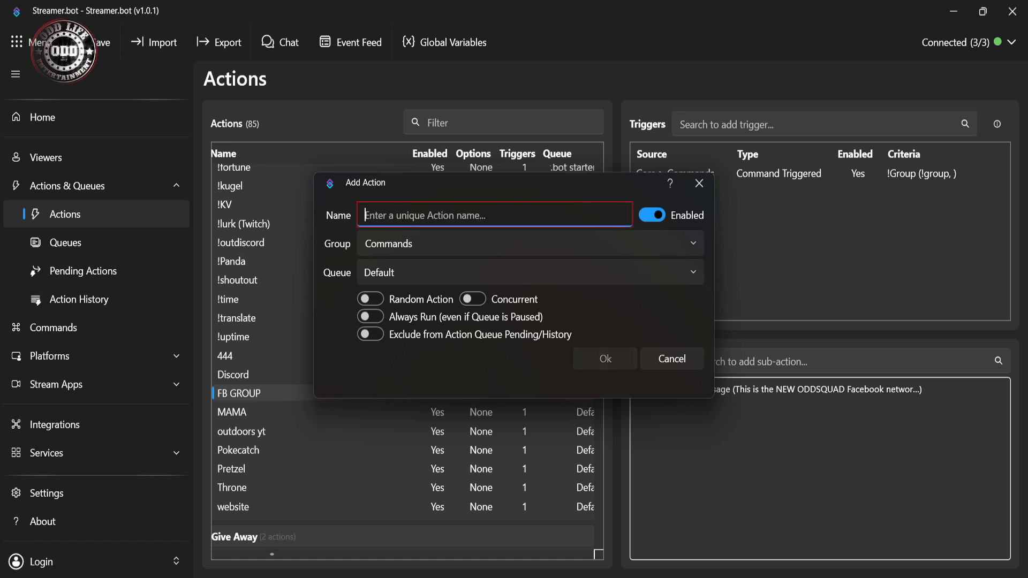
type("Test")
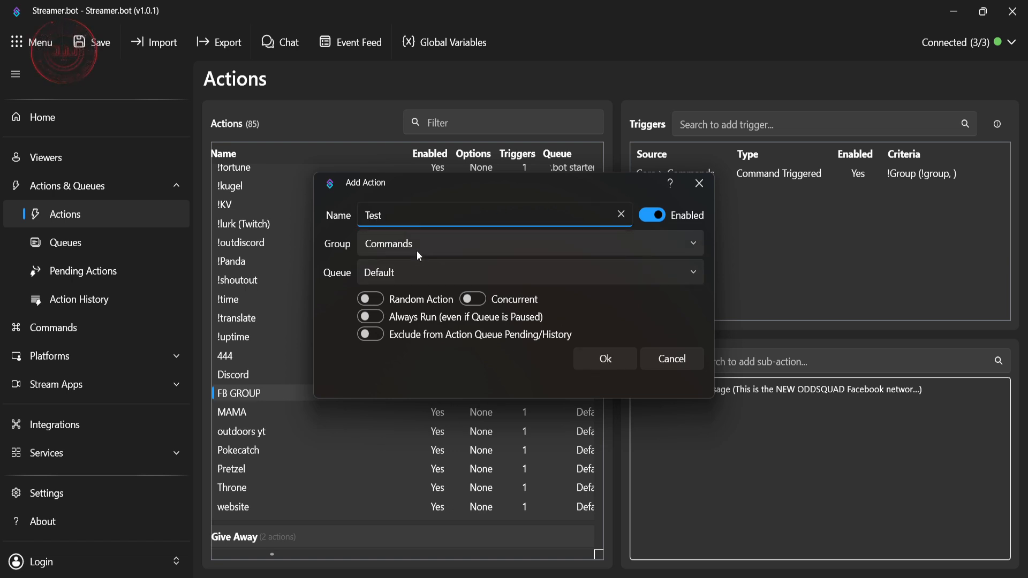
left_click(605, 360)
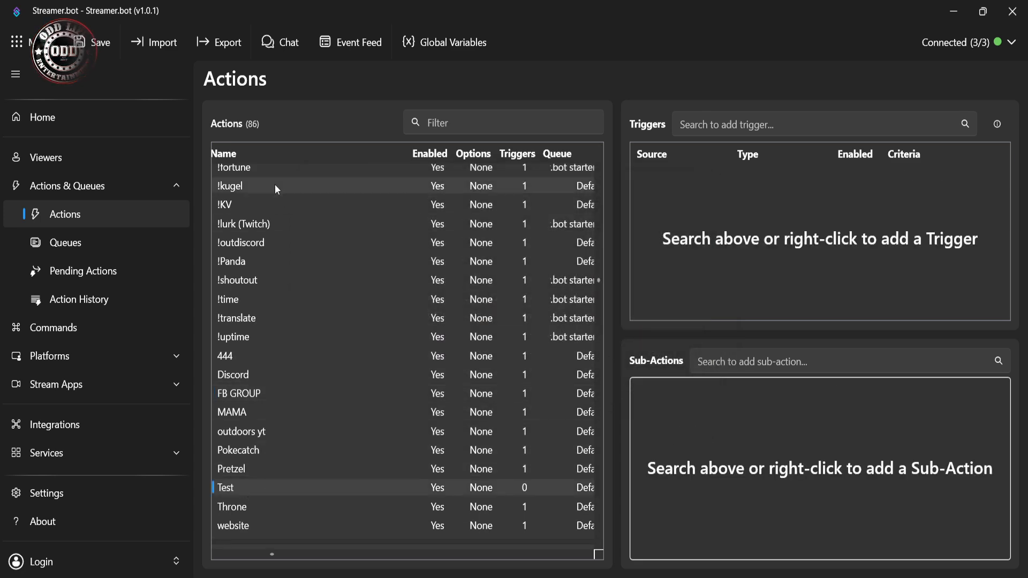
Step: Start adding a Command Triggered trigger from the core command triggers to the Test action
scroll(271, 215, "up", 5)
scroll(249, 250, "down", 5)
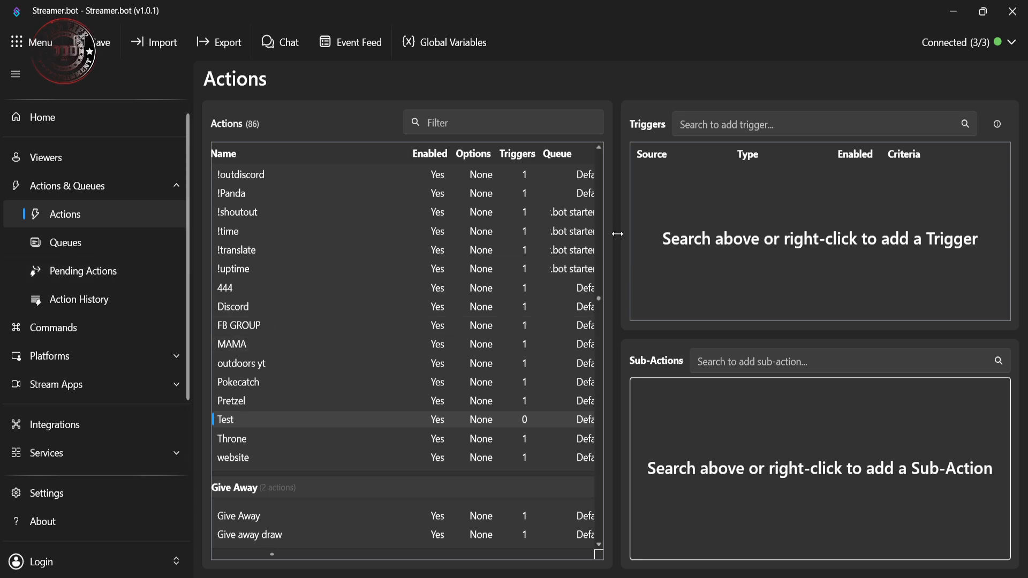
right_click(705, 229)
mouse_move(728, 360)
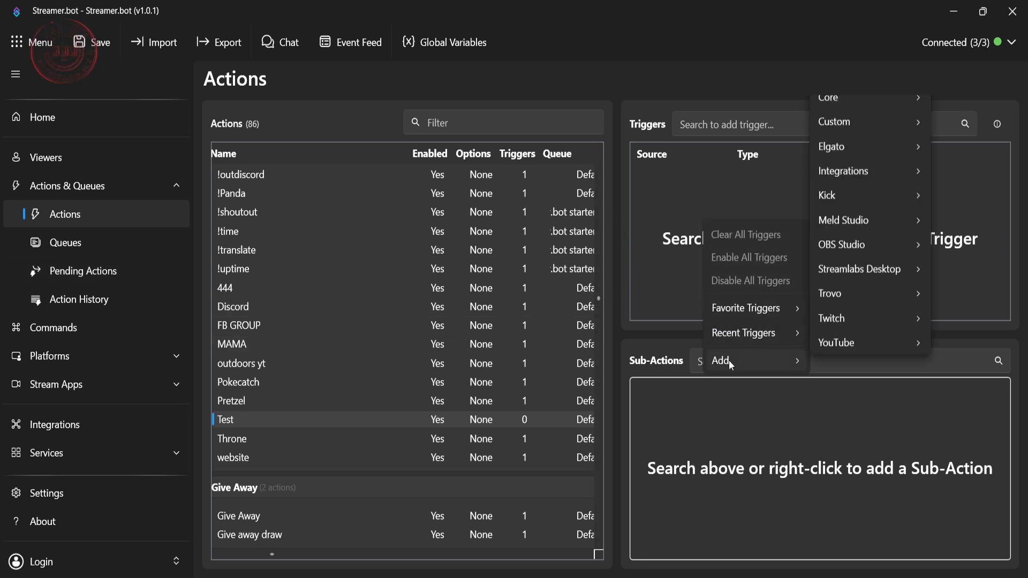
mouse_move(869, 110)
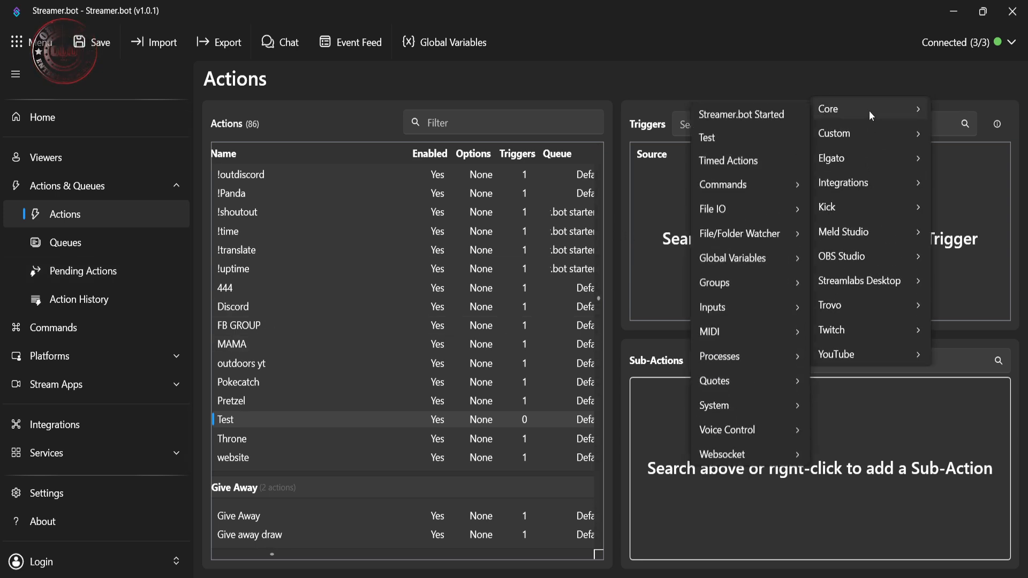
mouse_move(756, 185)
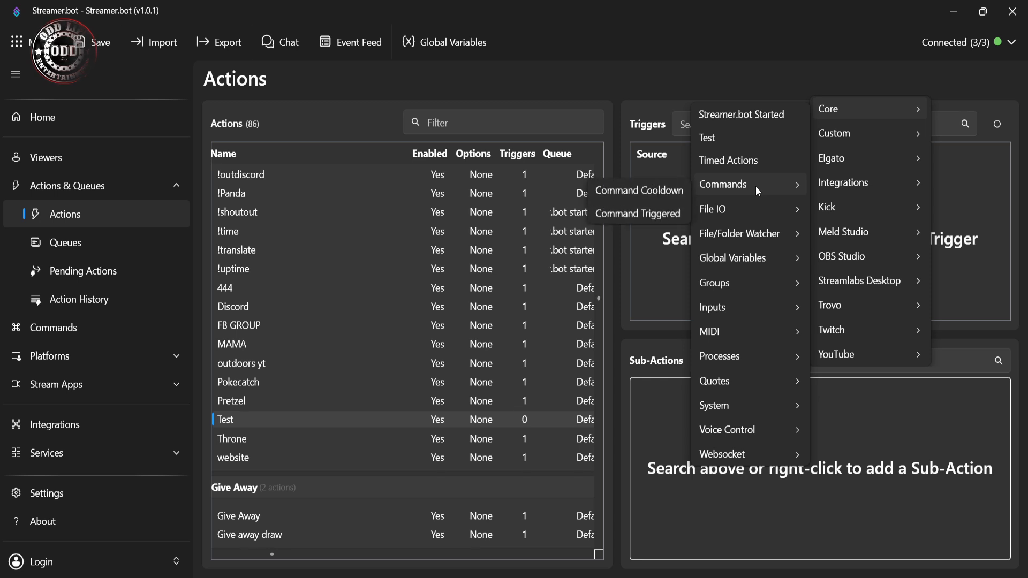
left_click(638, 212)
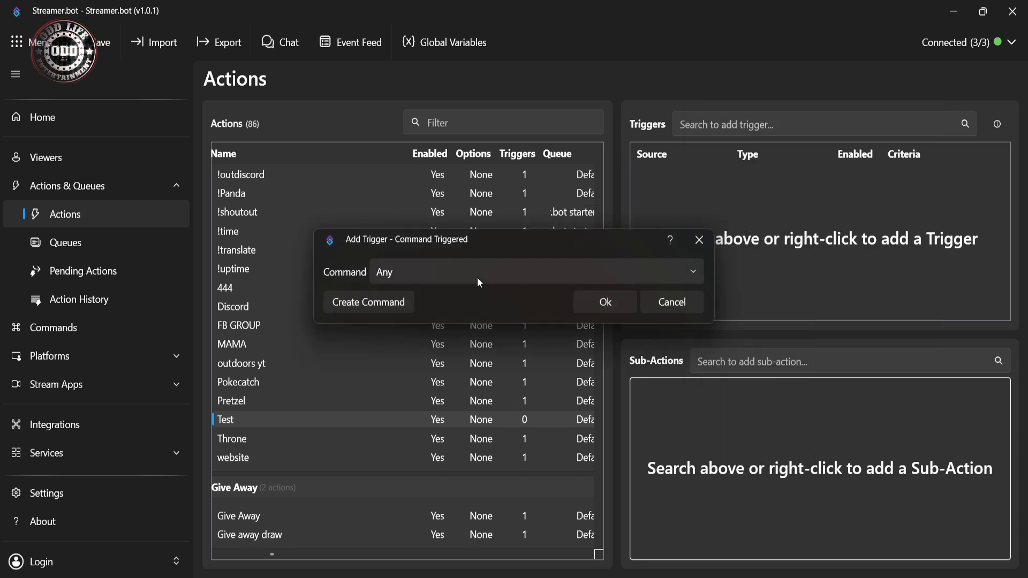
Step: Create a command named Test with the chat command !Test and assign it to the trigger
left_click(406, 297)
type("Test")
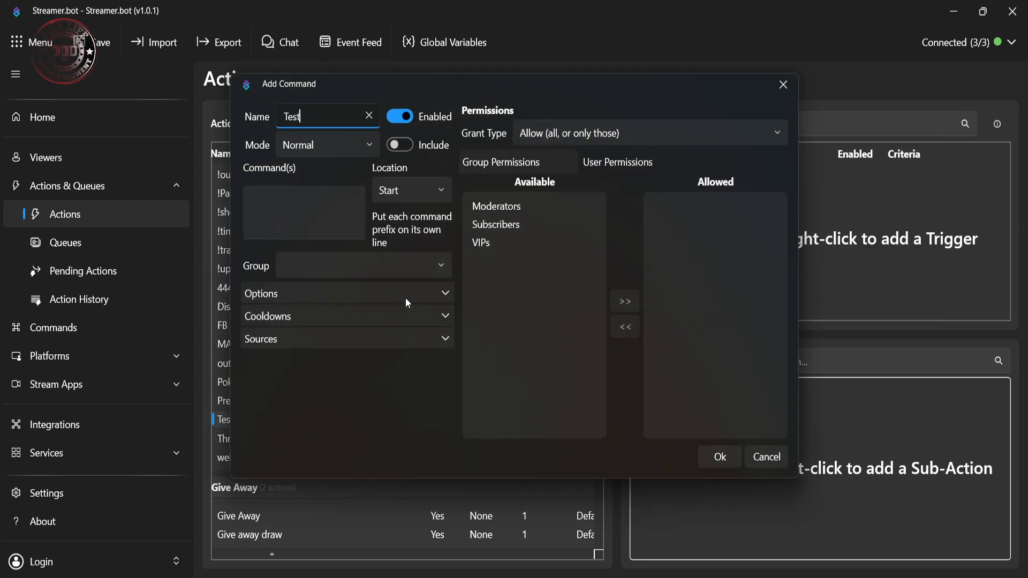
left_click(340, 231)
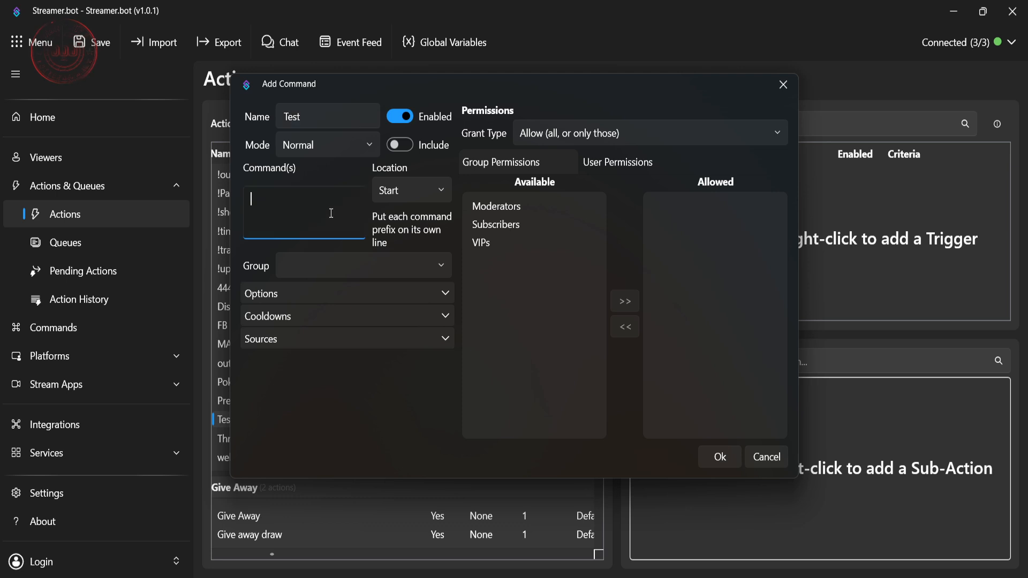
type("!Test")
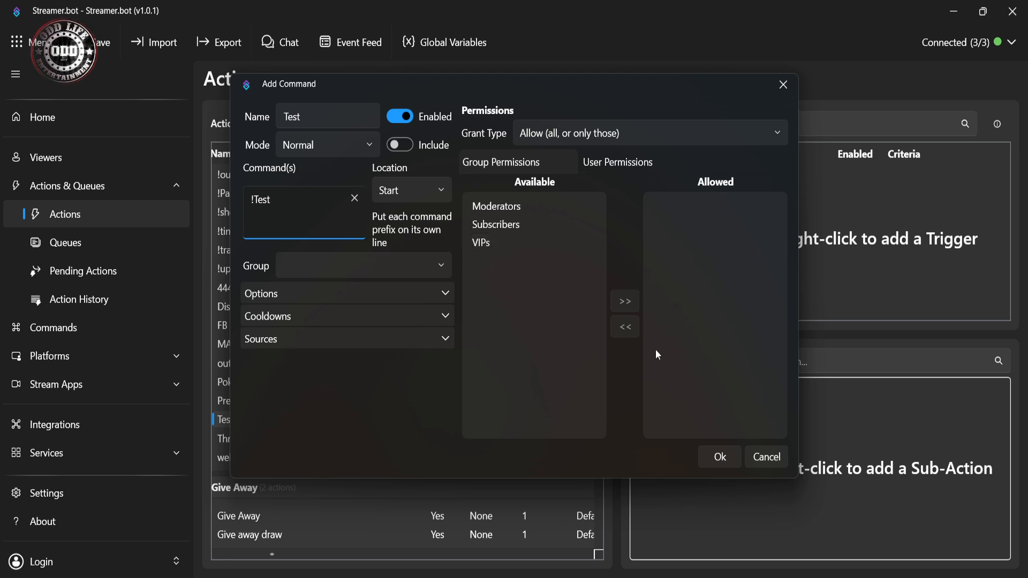
left_click(719, 457)
left_click(623, 308)
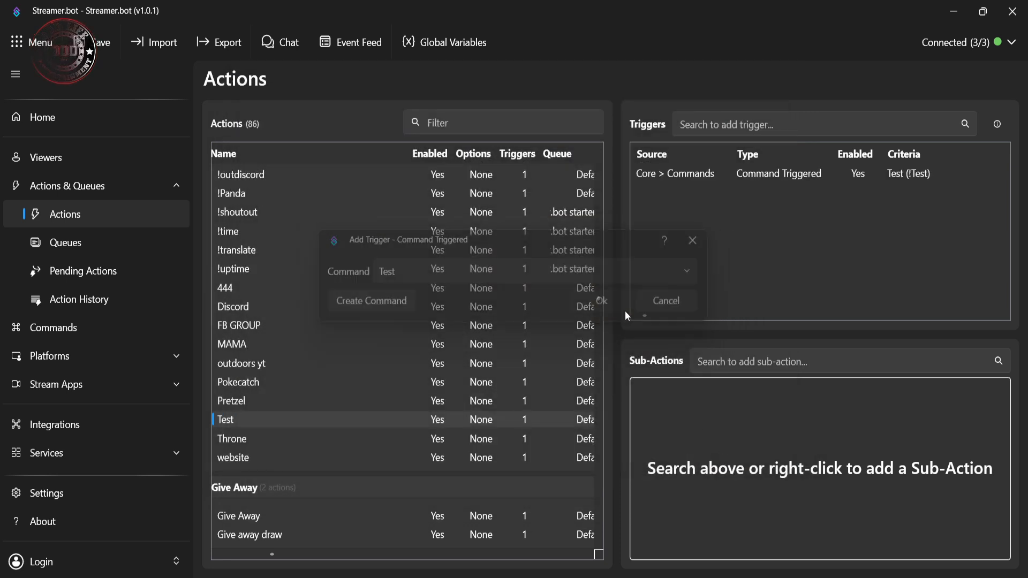
Step: Add a Twitch chat Send Message to Channel sub-action with the message "This is a test" to the Test action
right_click(727, 427)
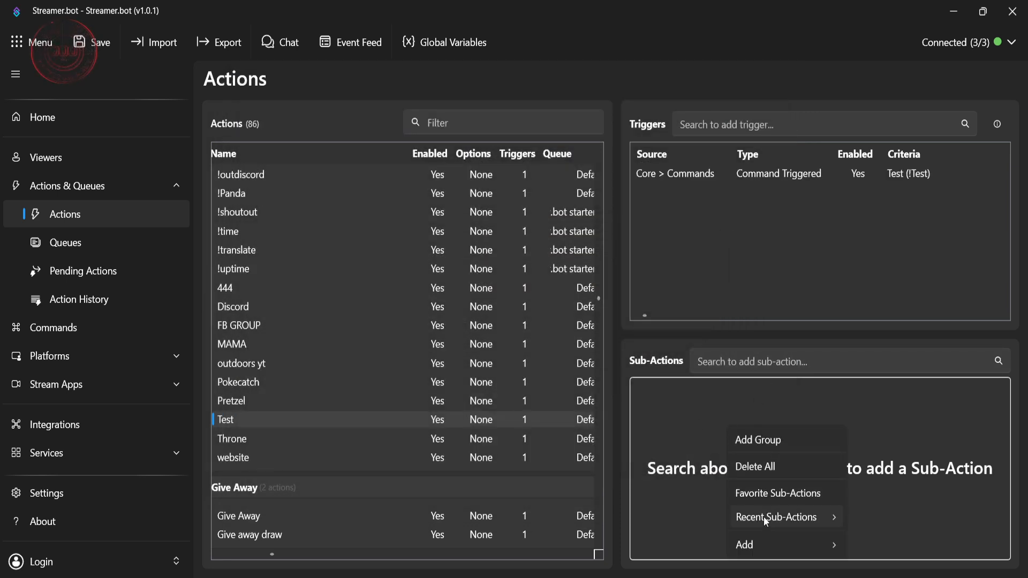
mouse_move(756, 543)
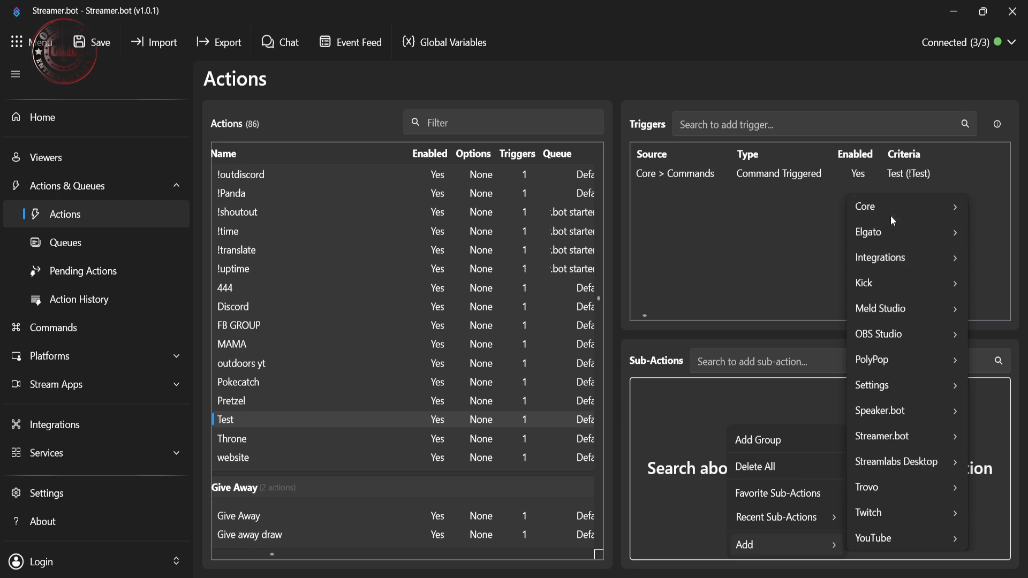
mouse_move(886, 214)
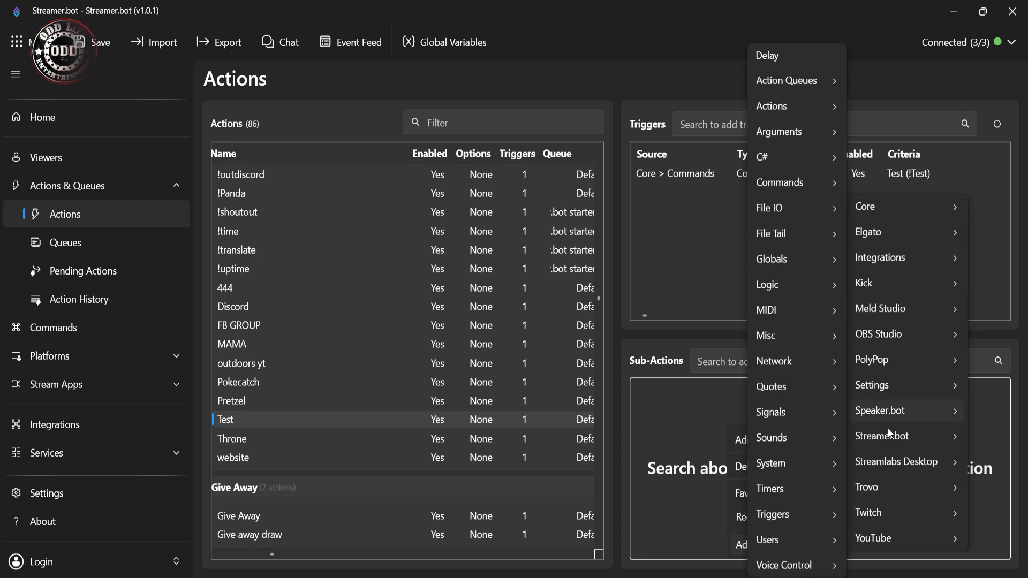
mouse_move(884, 512)
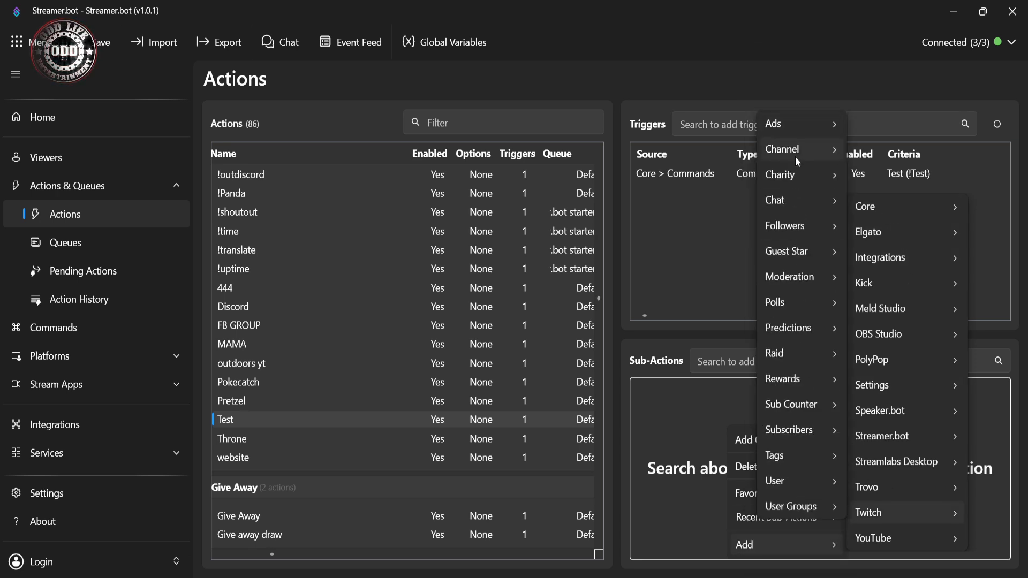
mouse_move(796, 161)
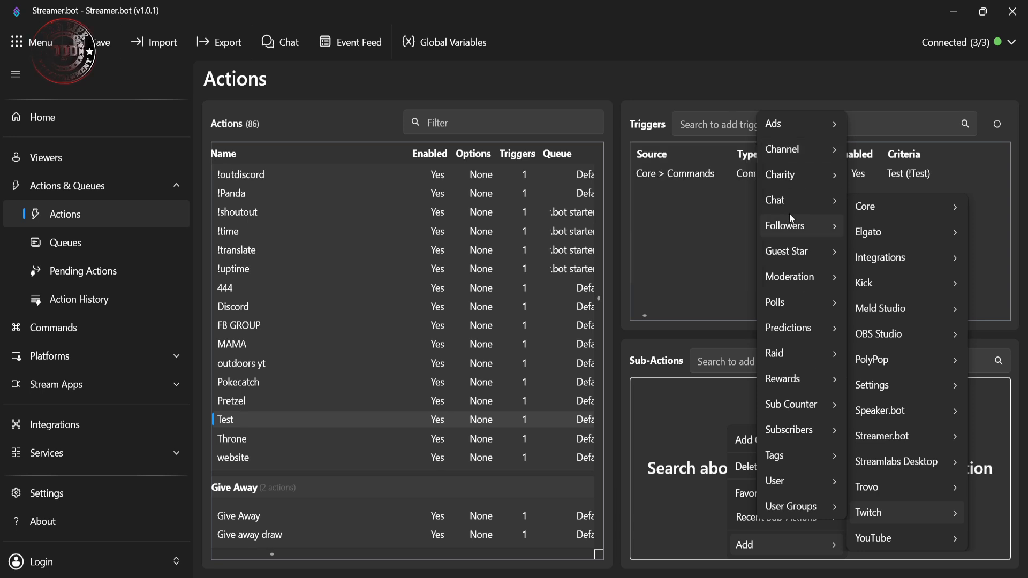
mouse_move(790, 202)
left_click(686, 279)
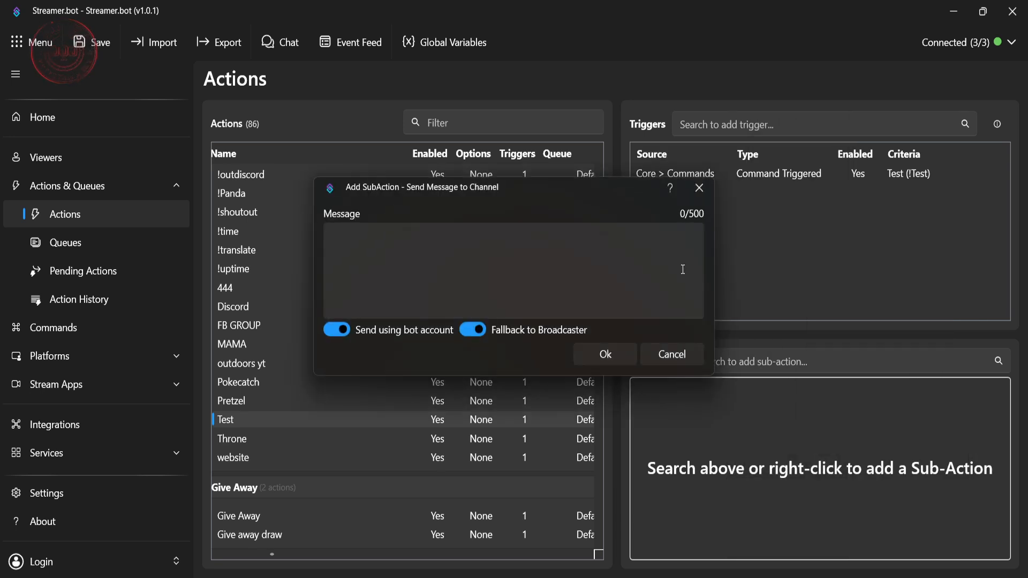
type("This is a test")
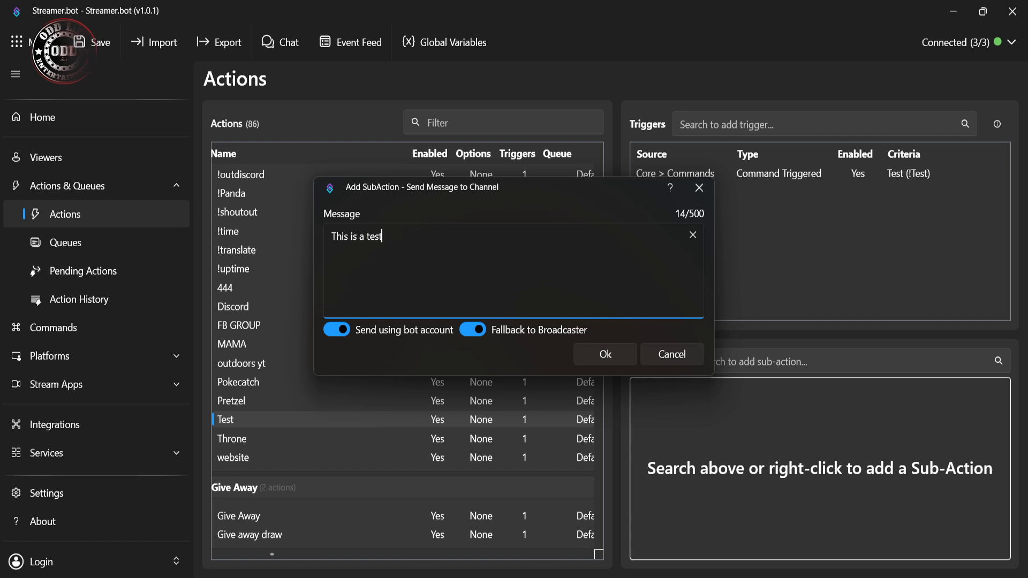
key("Return")
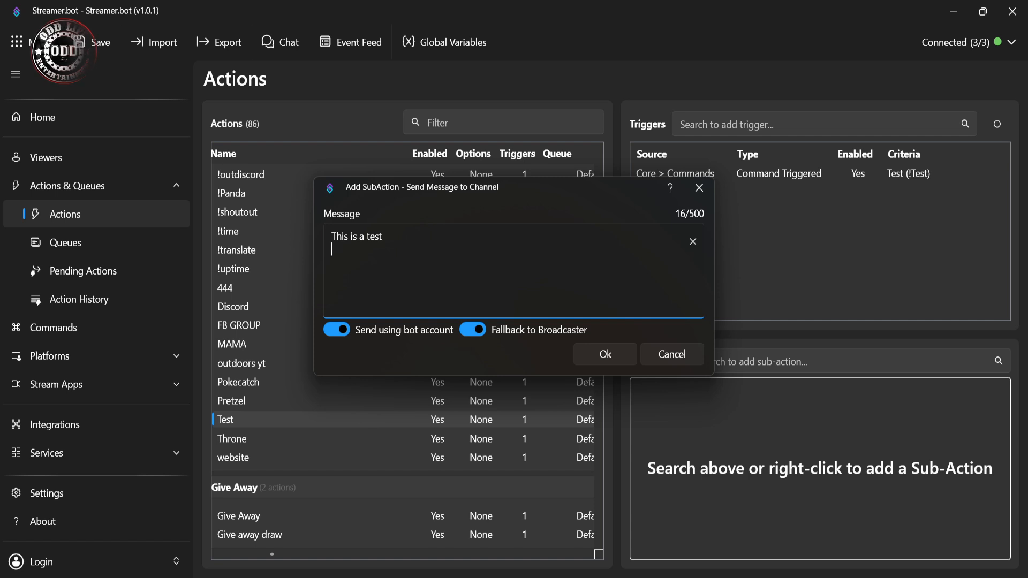
left_click(605, 355)
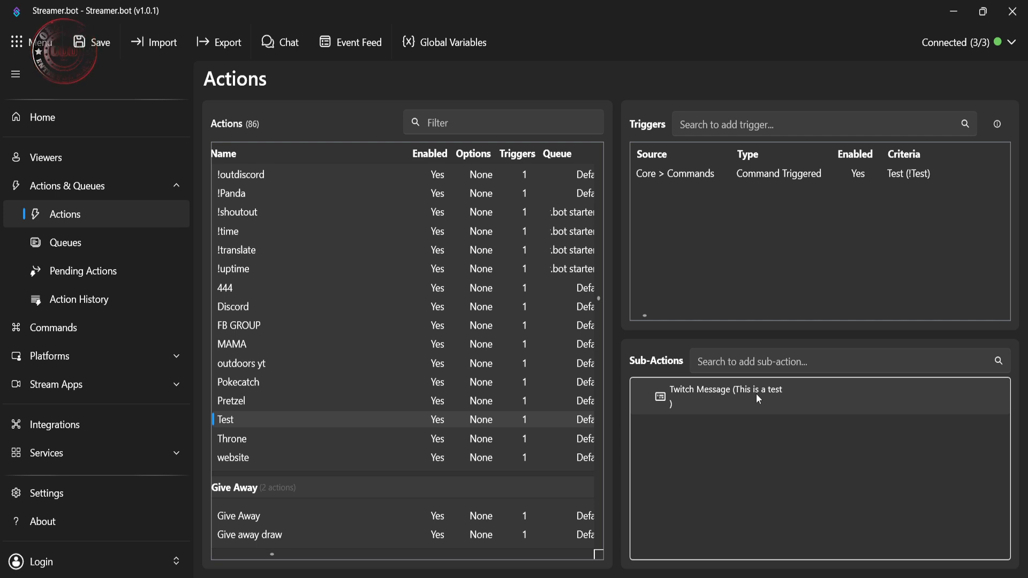
Step: Delete the Test action from the Commands group and confirm the deletion
right_click(255, 413)
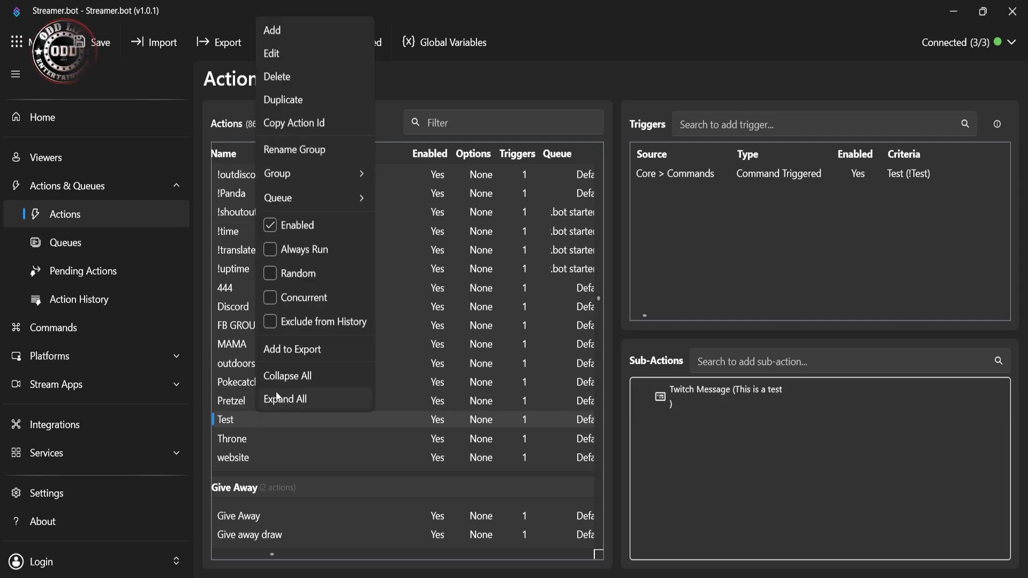
left_click(310, 81)
left_click(552, 311)
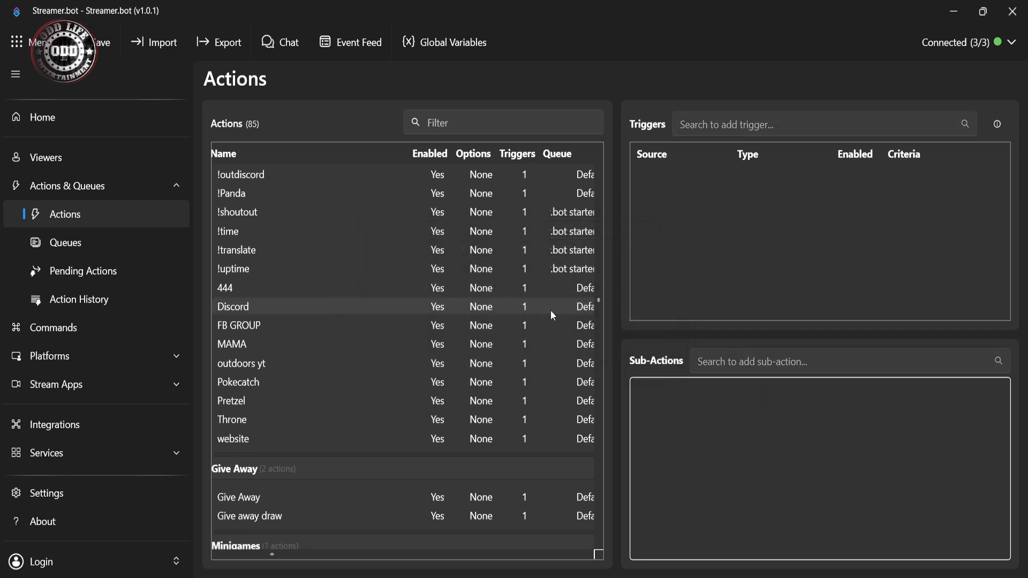
Step: Examine the triggers and sub-actions of the Discord, Pokecatch, Pretzel and website actions in the Commands group
scroll(351, 353, "up", 2)
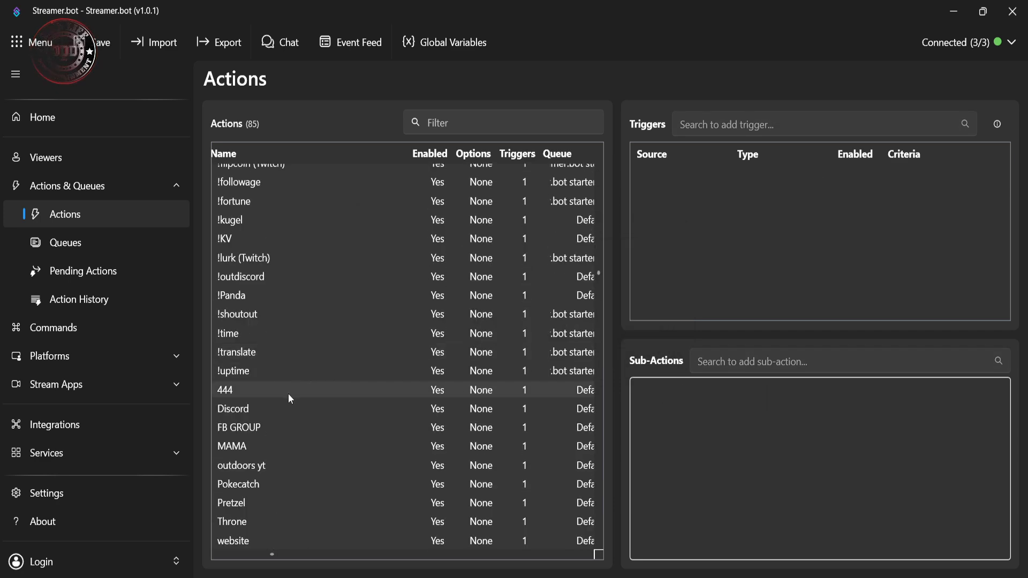
left_click(272, 414)
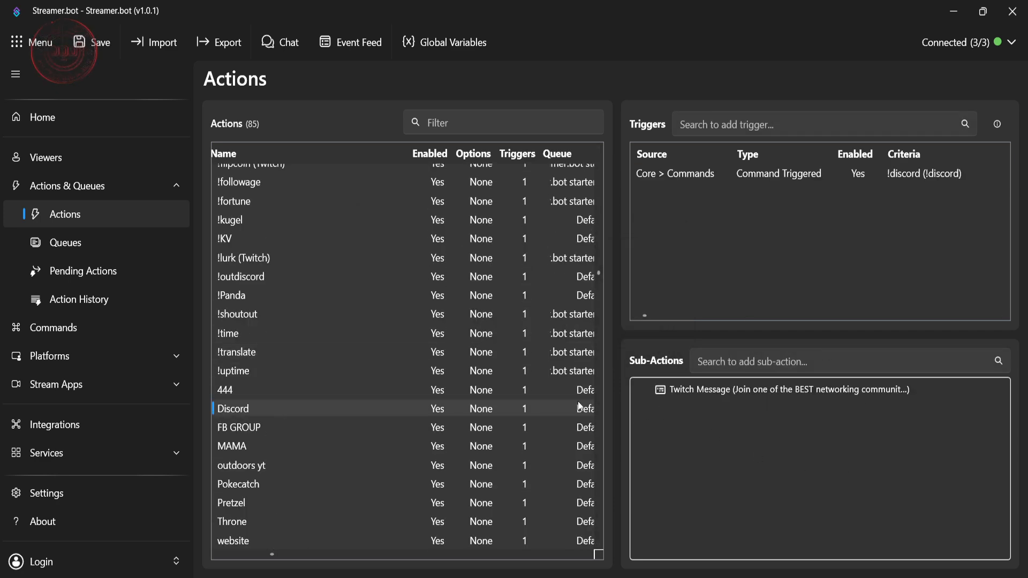
scroll(351, 358, "down", 5)
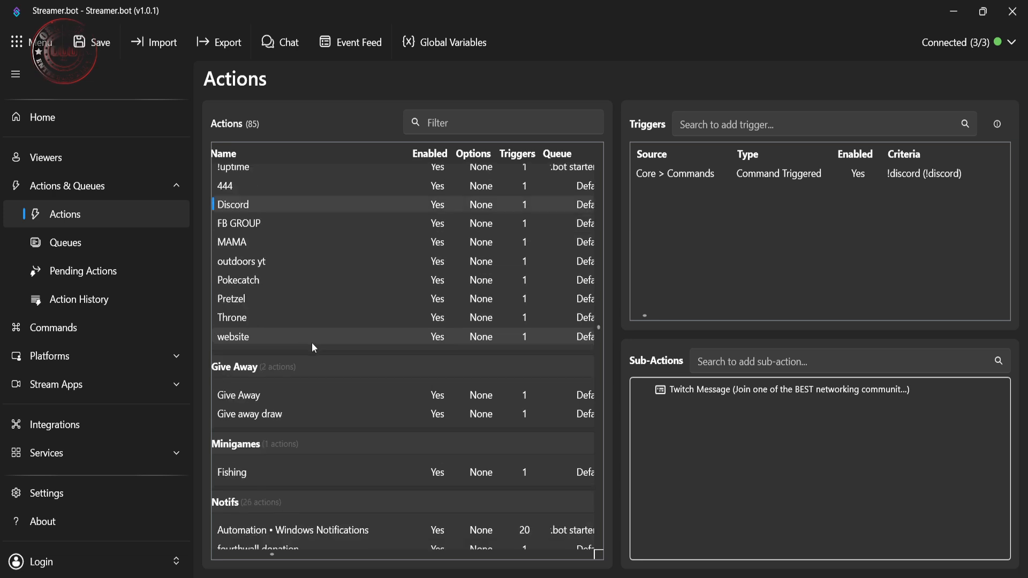
scroll(305, 369, "down", 1)
scroll(290, 359, "up", 2)
left_click(253, 319)
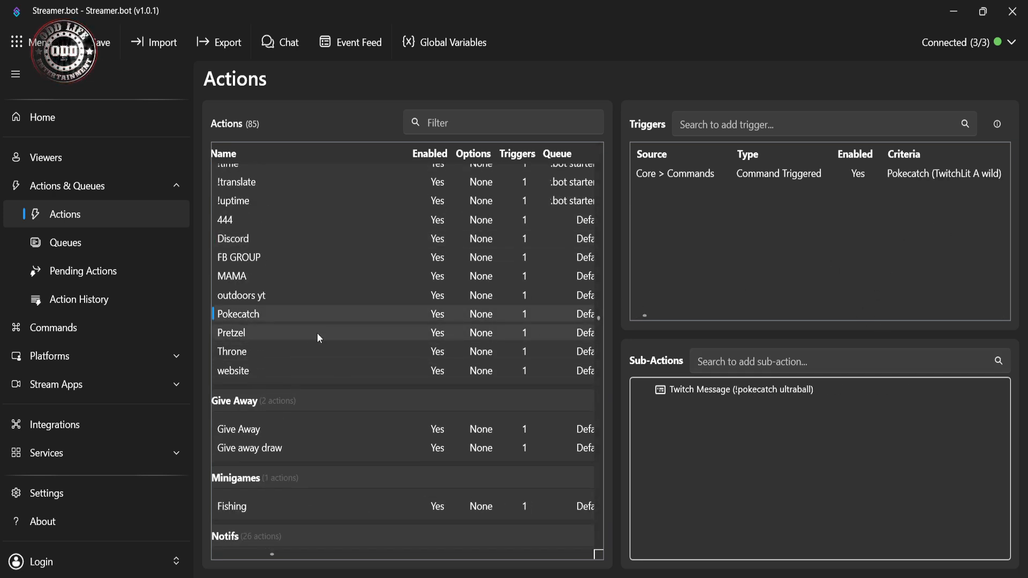
left_click(289, 336)
left_click(277, 367)
scroll(289, 380, "down", 3)
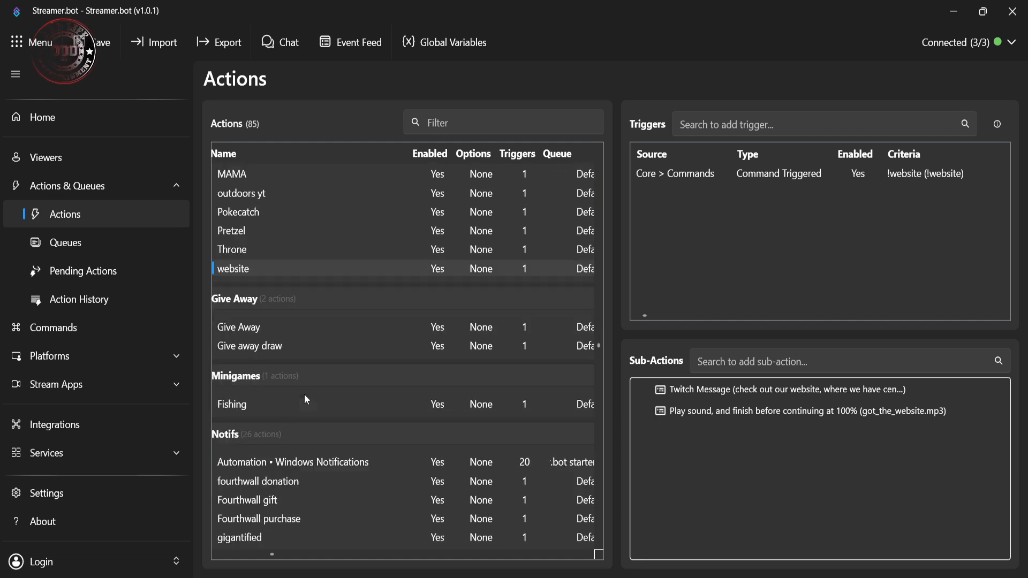
Step: Inspect the triggers and sub-actions of the Give Away and Give away draw actions and collapse the Give Away group
left_click(266, 328)
left_click(270, 345)
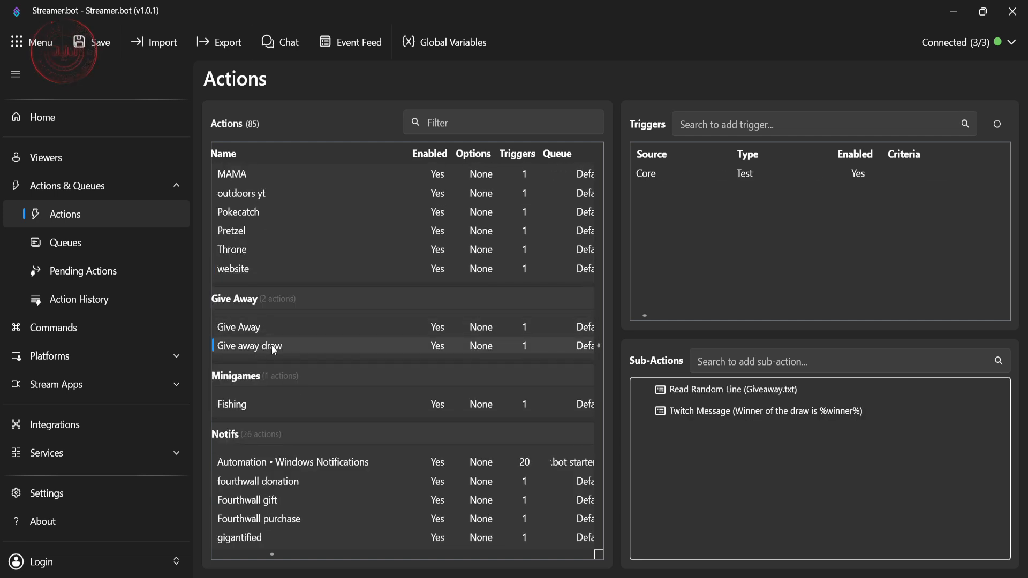
left_click(272, 330)
left_click(242, 303)
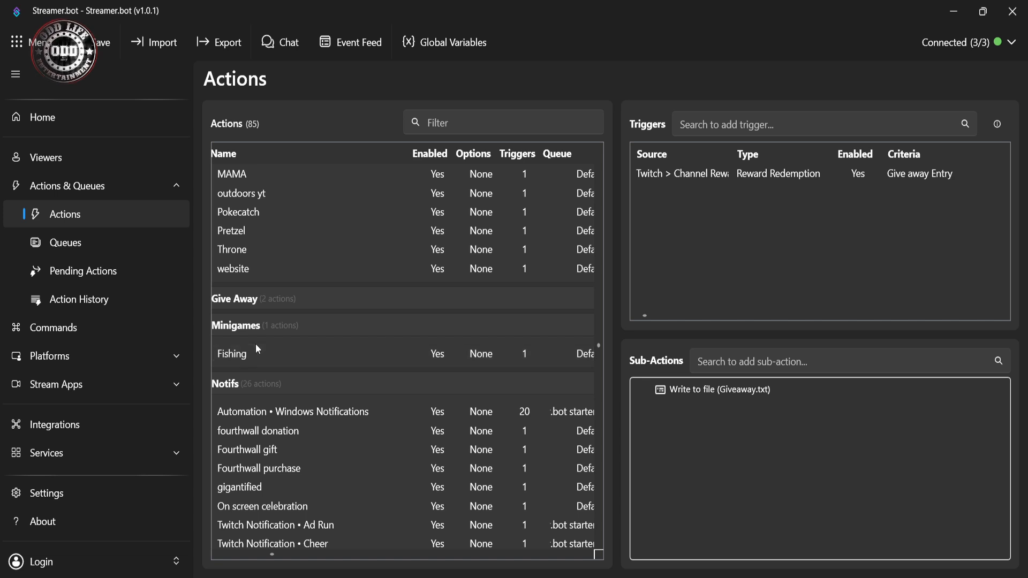
Step: Look through the actions in the Minigames, Notifs, Shout Outs and Sound alerts groups
scroll(260, 335, "down", 5)
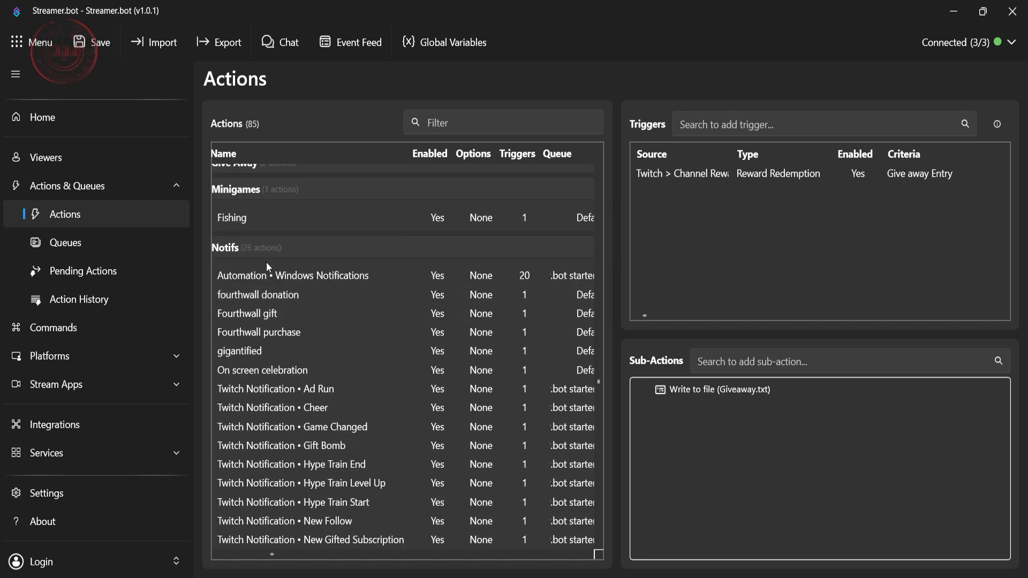
scroll(296, 298, "down", 1)
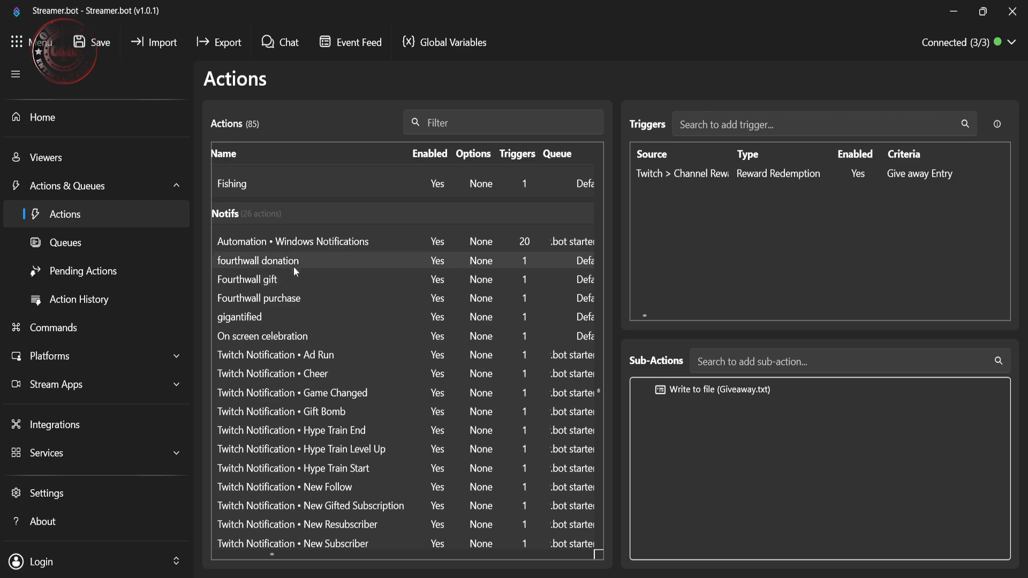
scroll(313, 370, "down", 1)
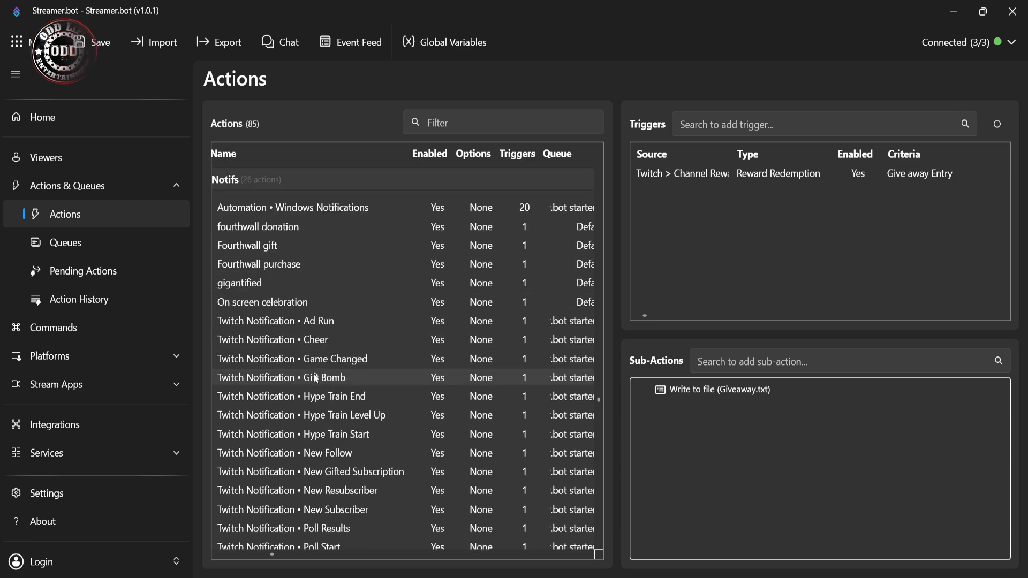
scroll(316, 374, "down", 5)
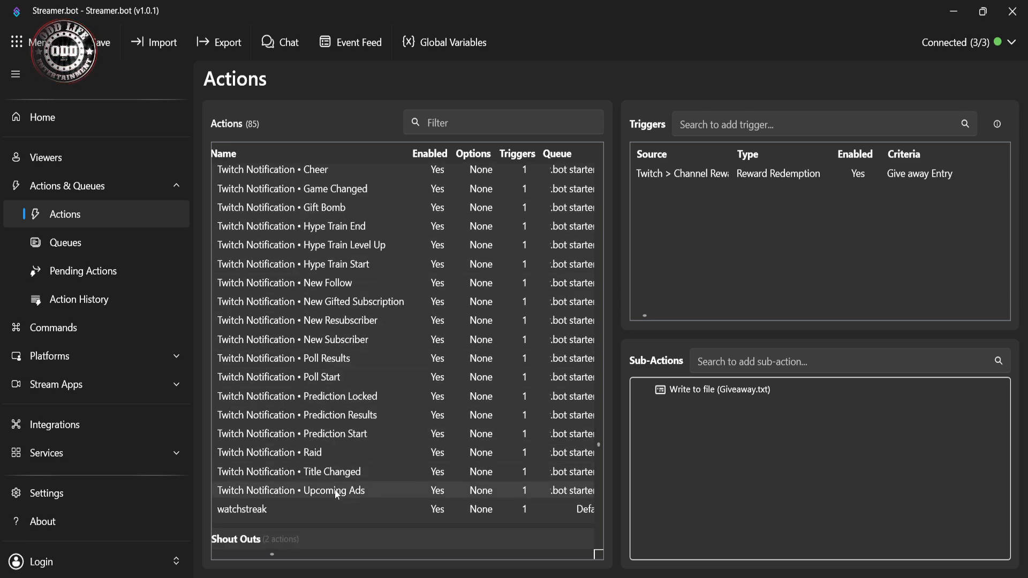
scroll(339, 370, "up", 3)
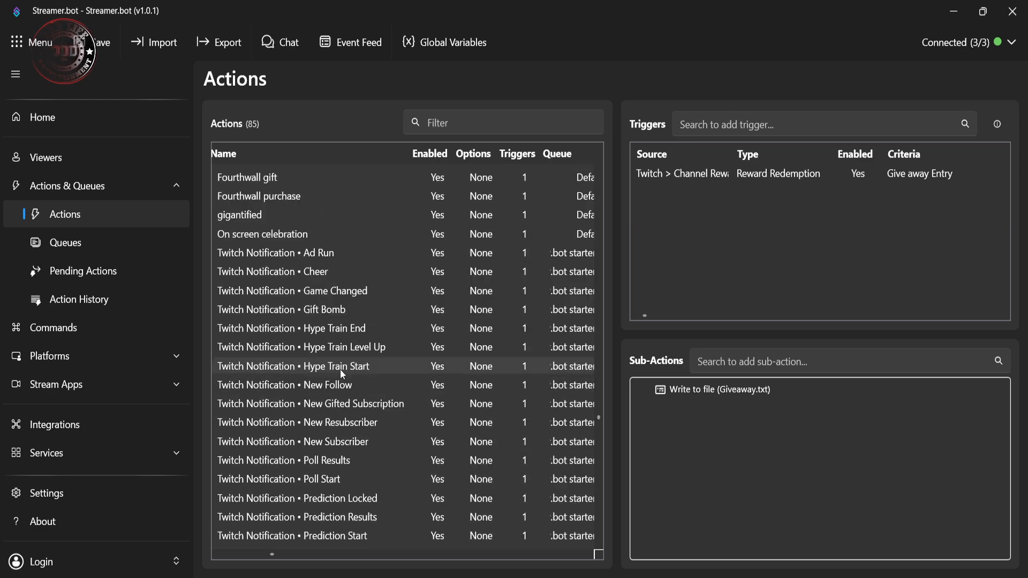
scroll(344, 291, "down", 7)
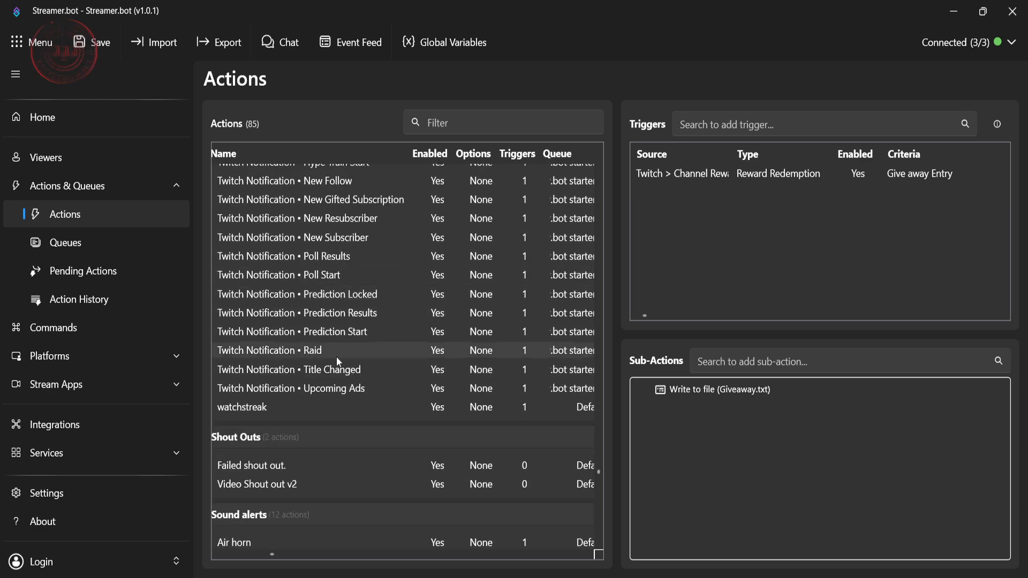
scroll(298, 453, "down", 1)
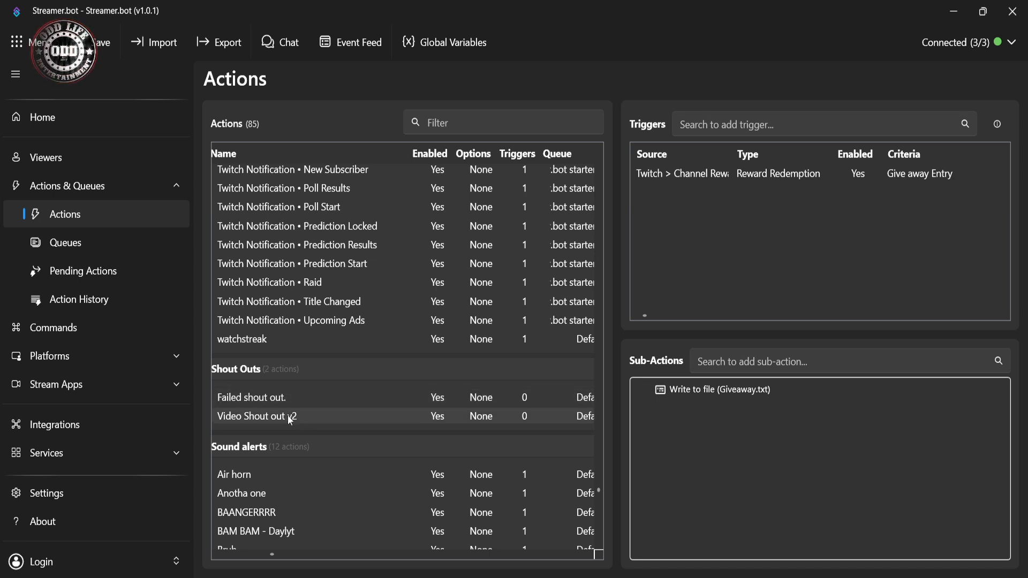
scroll(288, 406, "down", 3)
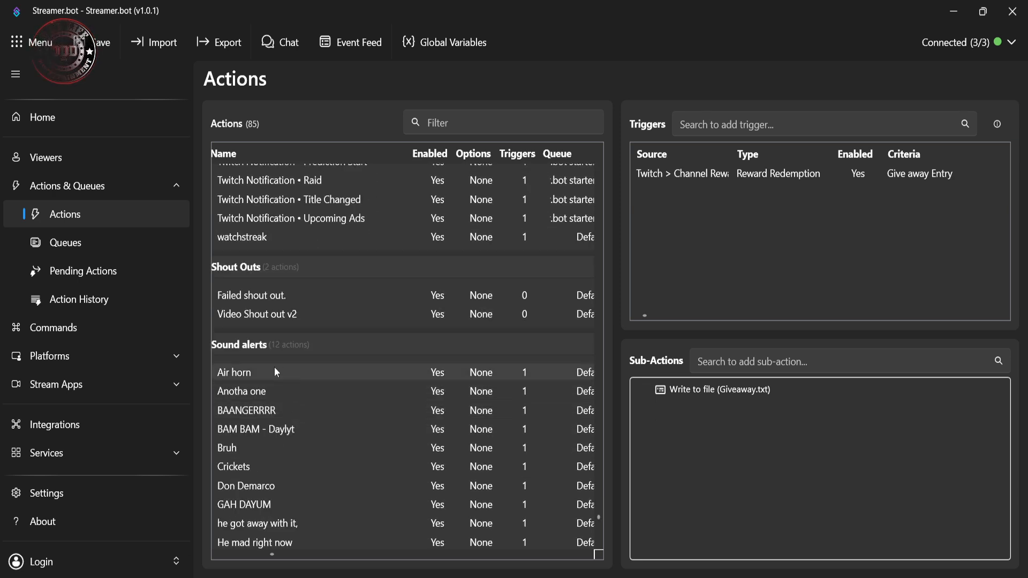
scroll(274, 367, "down", 2)
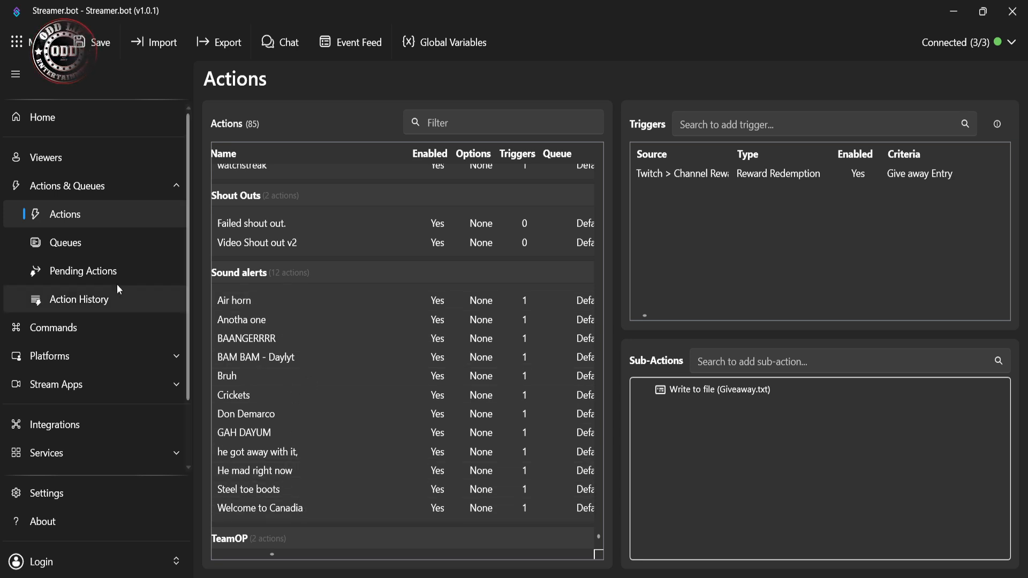
Step: Review the available streaming platforms and the stream apps that can be connected
left_click(90, 369)
scroll(92, 396, "down", 1)
scroll(91, 398, "down", 4)
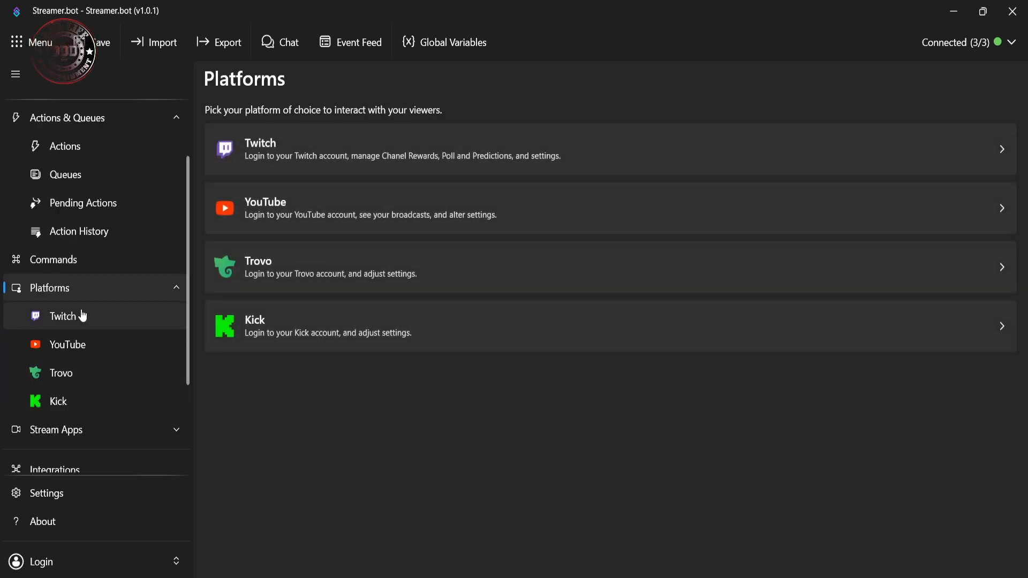
left_click(80, 333)
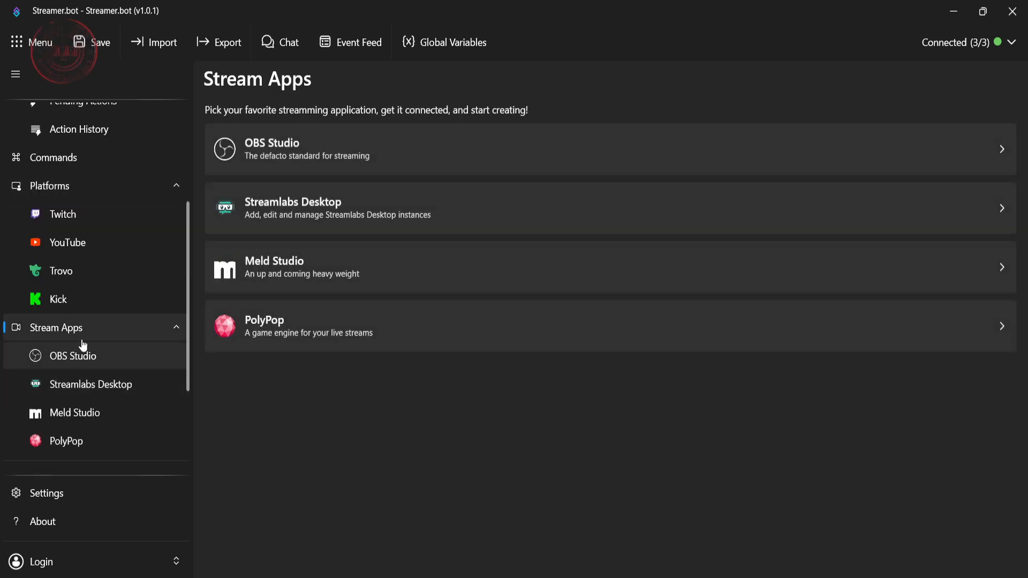
scroll(92, 413, "up", 5)
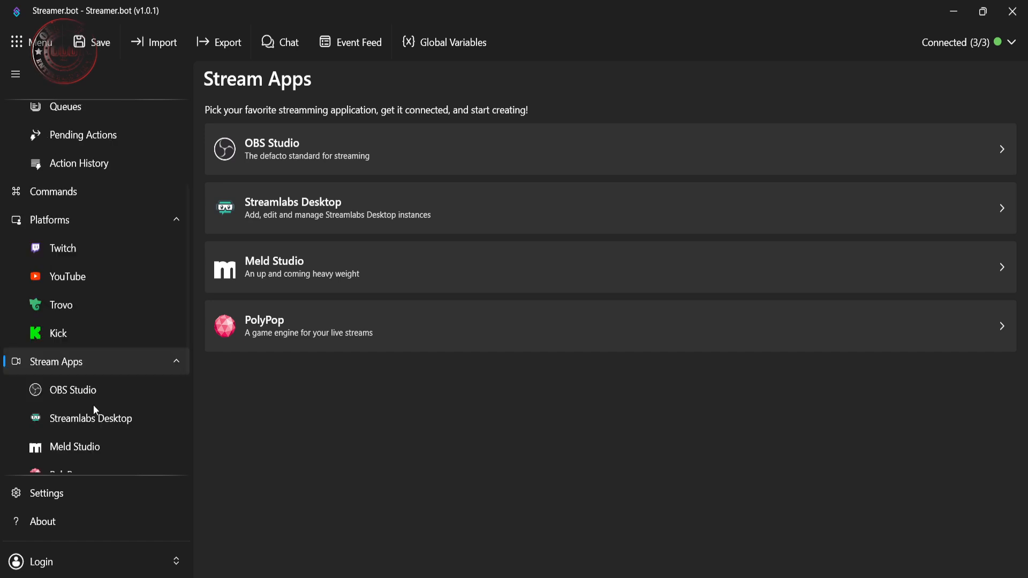
left_click(103, 358)
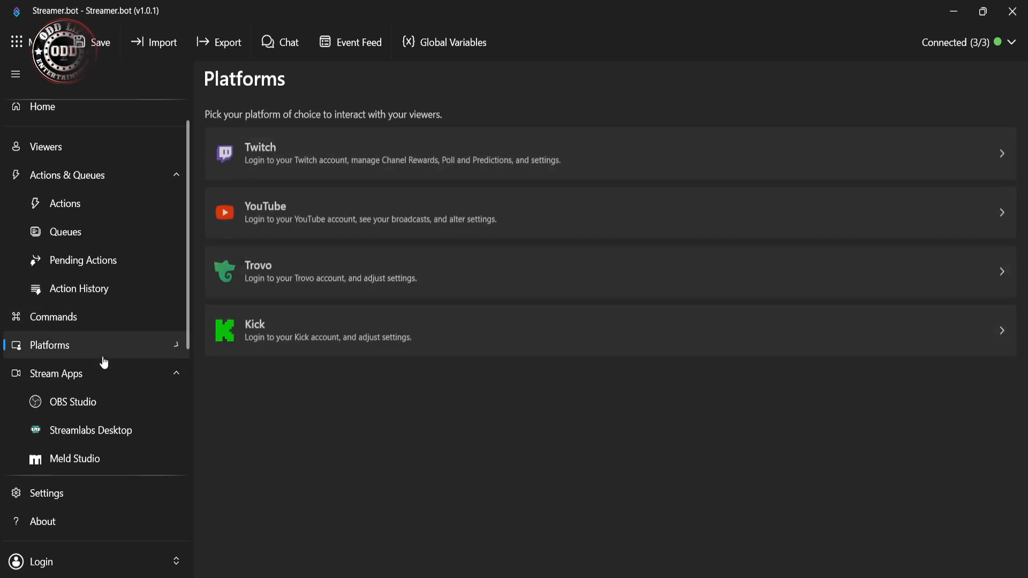
Step: View the Actions & Queues overview and return to the list of actions, browsing back to the Commands group
left_click(112, 176)
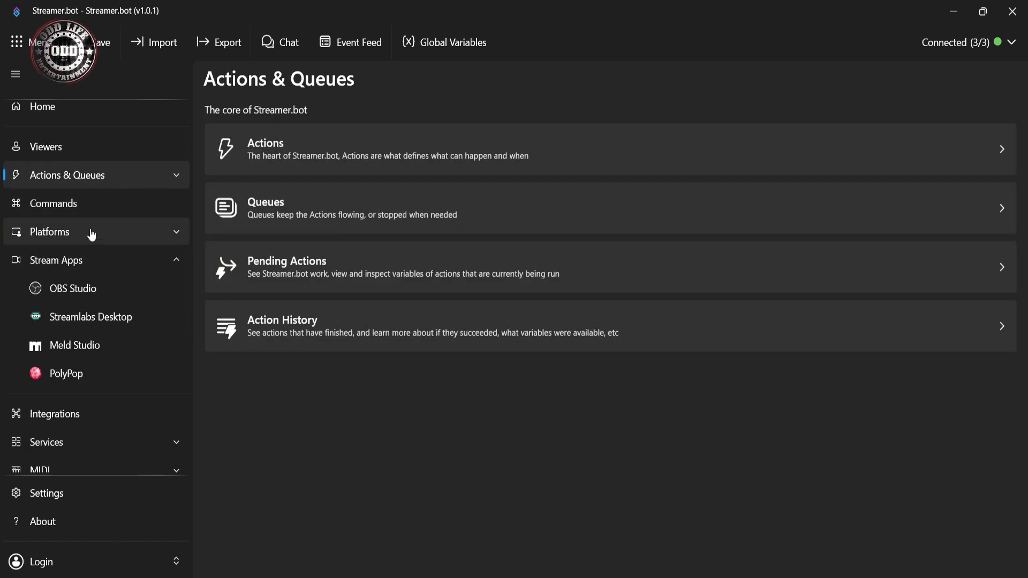
scroll(94, 232, "up", 1)
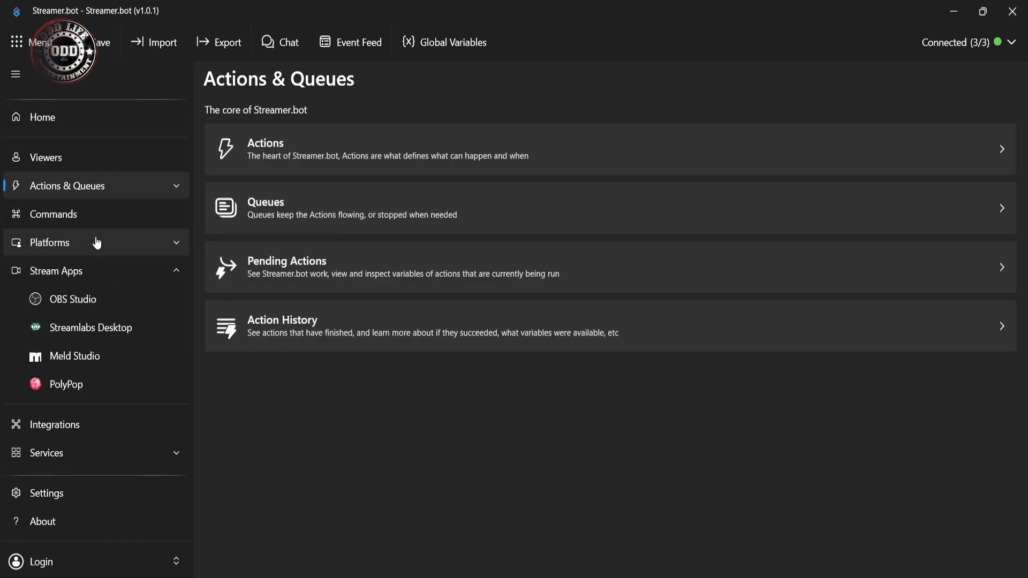
left_click(98, 187)
left_click(118, 220)
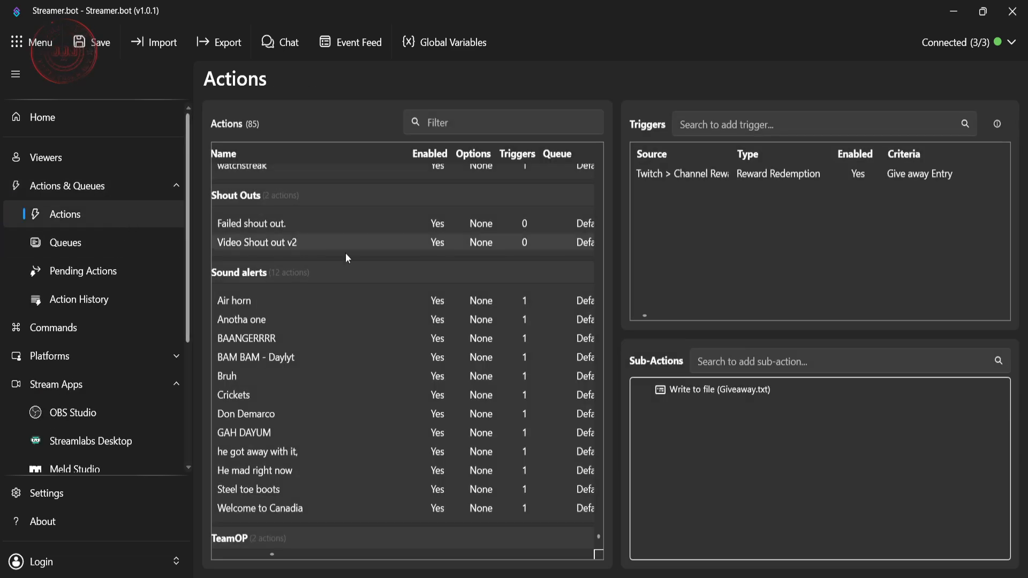
scroll(343, 302, "up", 8)
scroll(343, 315, "up", 10)
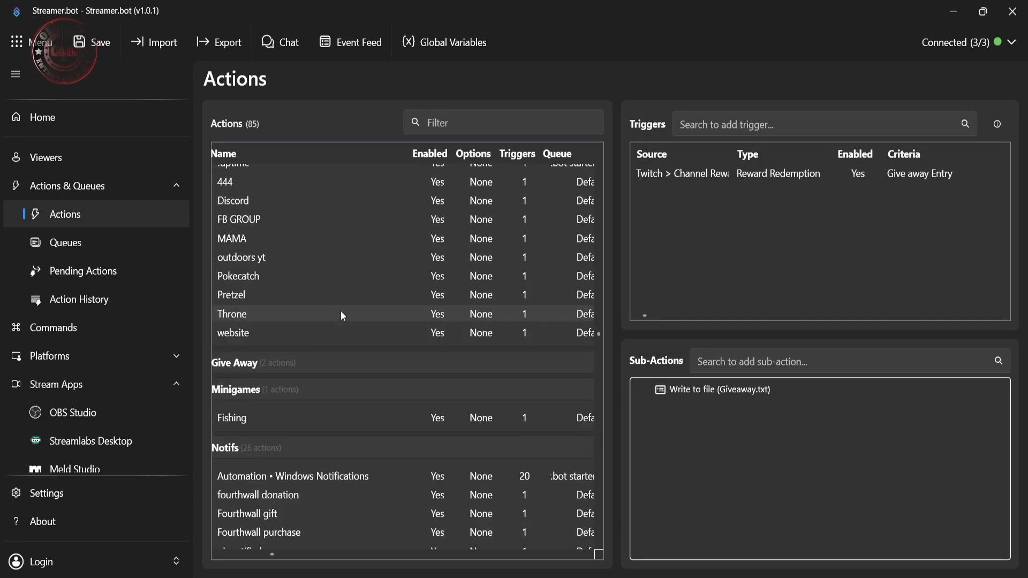
Step: Look through the whole list of actions, from Channel redemptions and Commands to Notifs, Shout Outs and Sound alerts
scroll(342, 313, "up", 3)
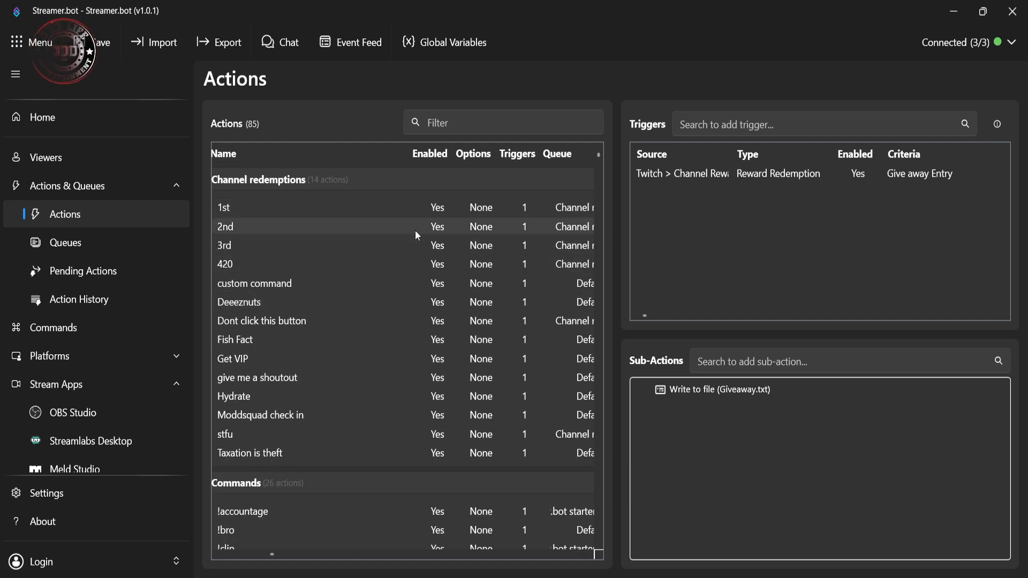
scroll(382, 269, "down", 4)
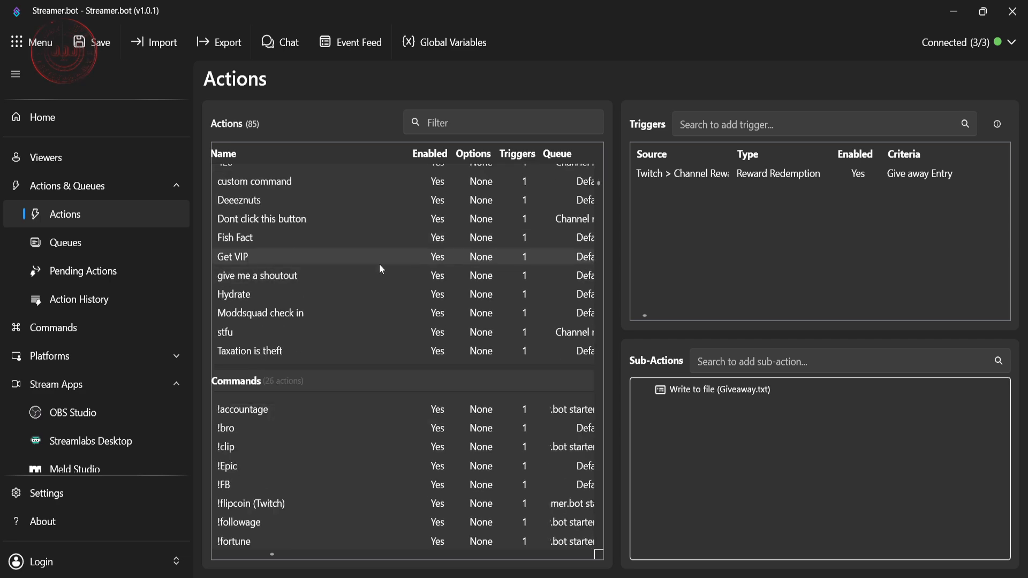
scroll(379, 265, "down", 13)
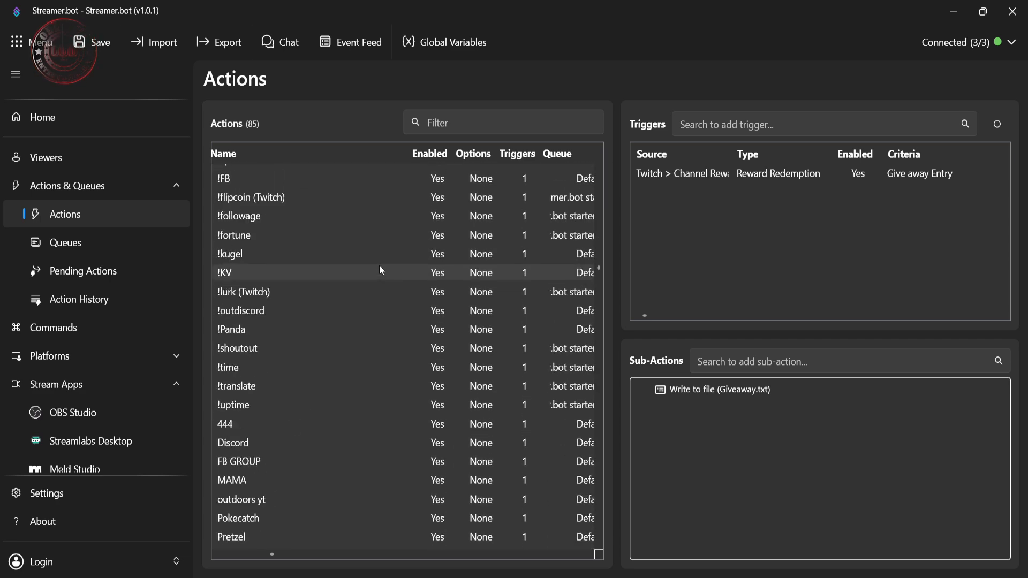
scroll(379, 267, "down", 13)
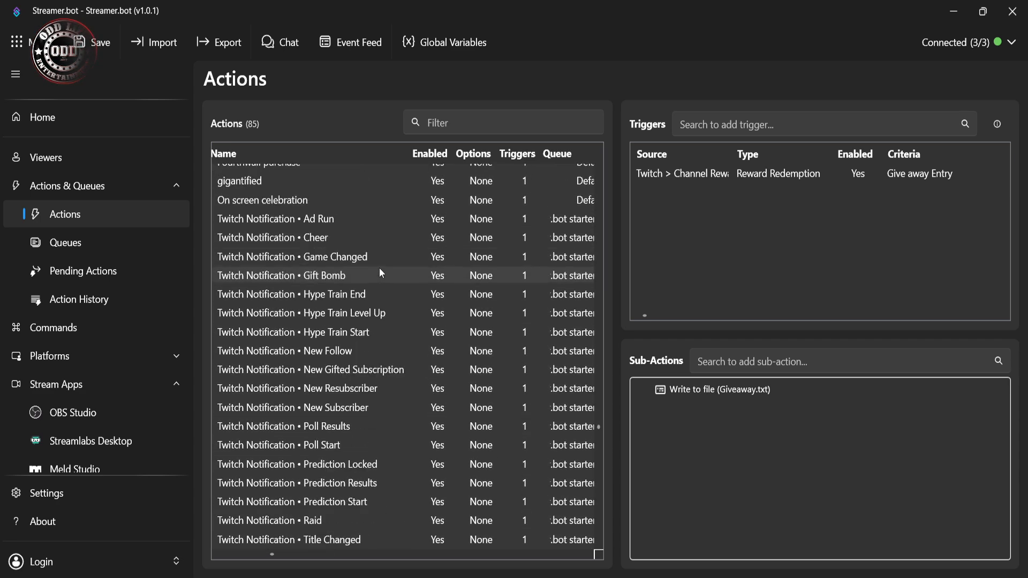
scroll(375, 284, "down", 2)
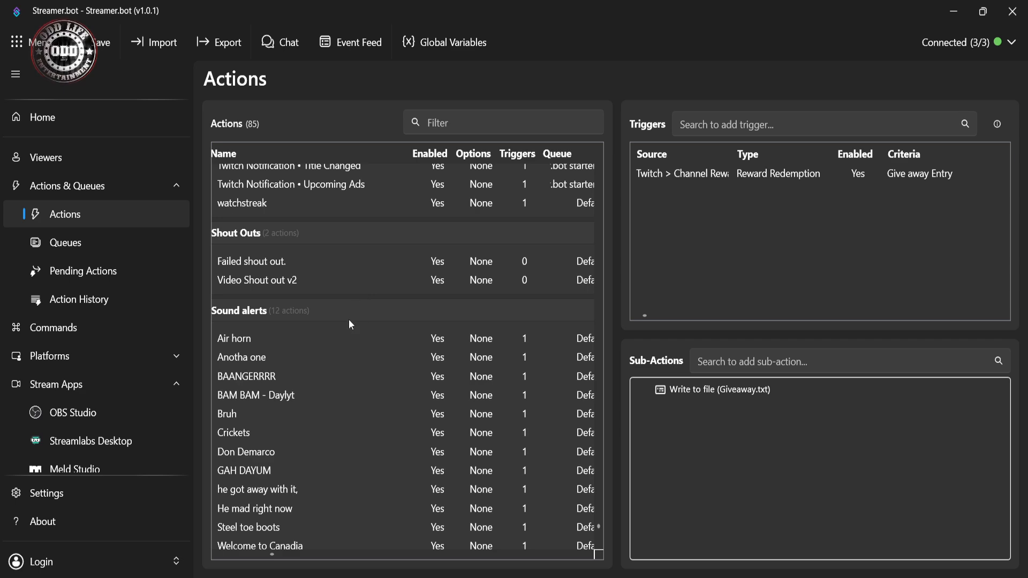
scroll(349, 320, "down", 3)
scroll(349, 332, "up", 8)
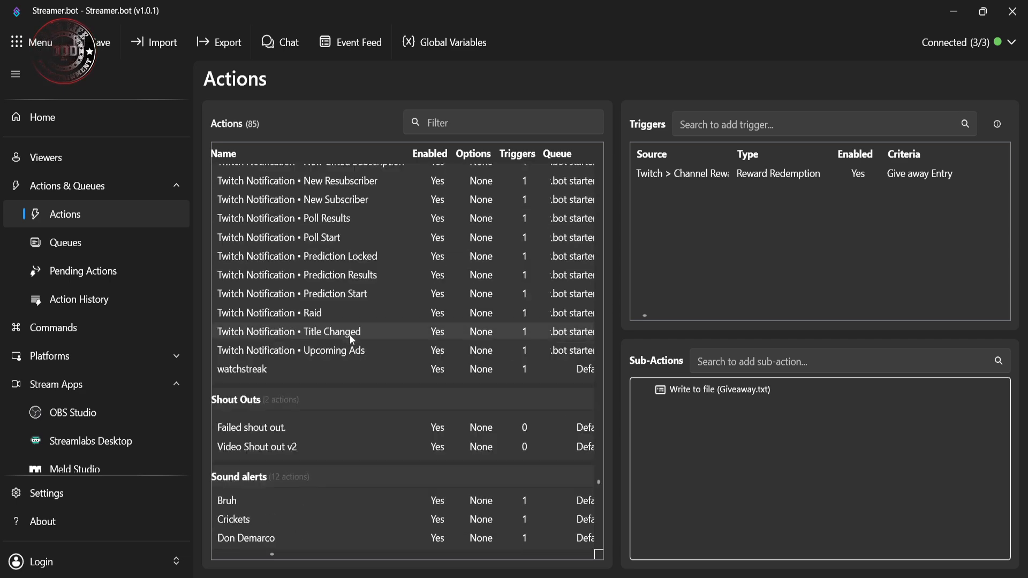
scroll(349, 334, "up", 4)
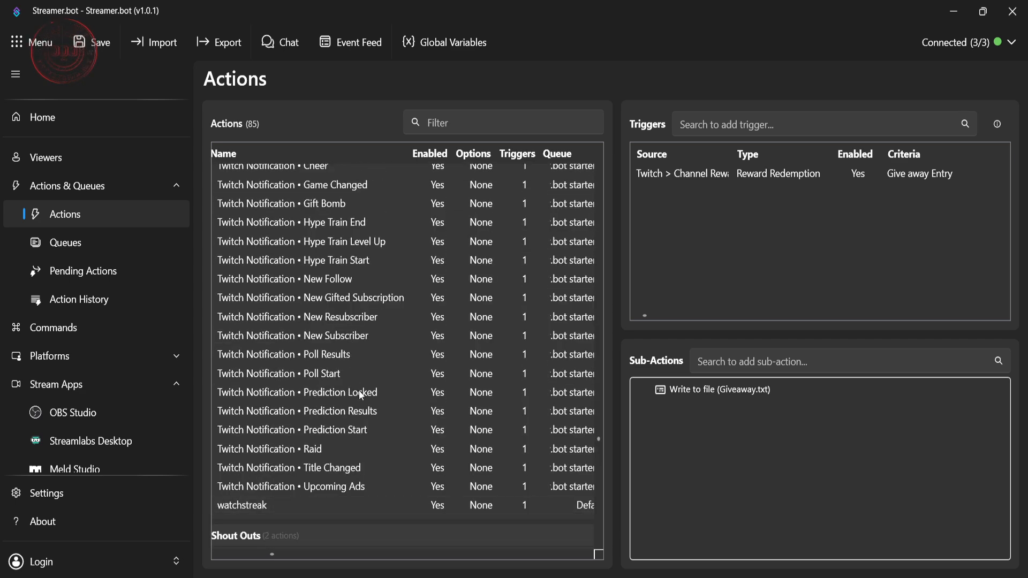
scroll(361, 396, "up", 6)
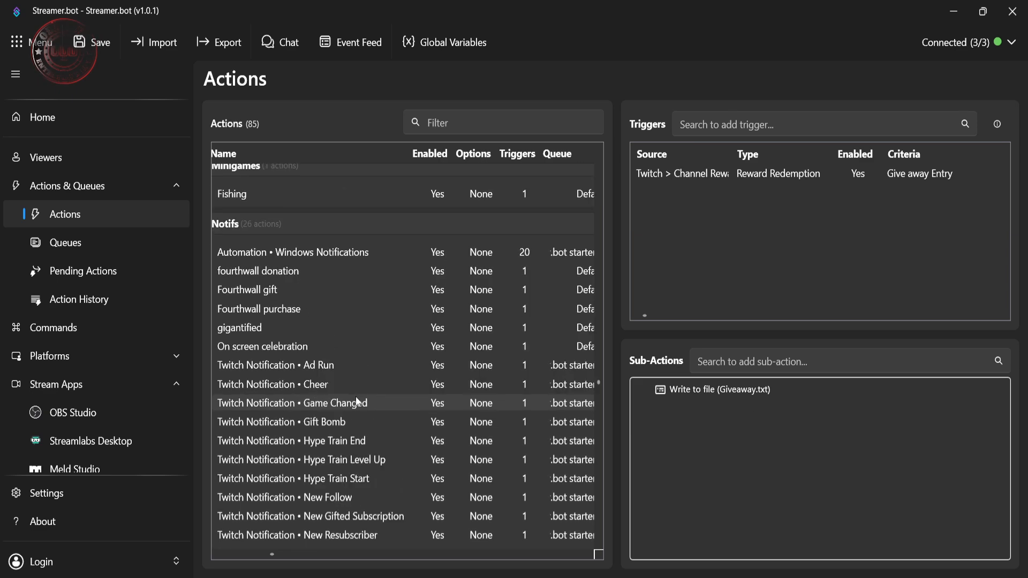
scroll(357, 402, "up", 2)
scroll(516, 378, "down", 1)
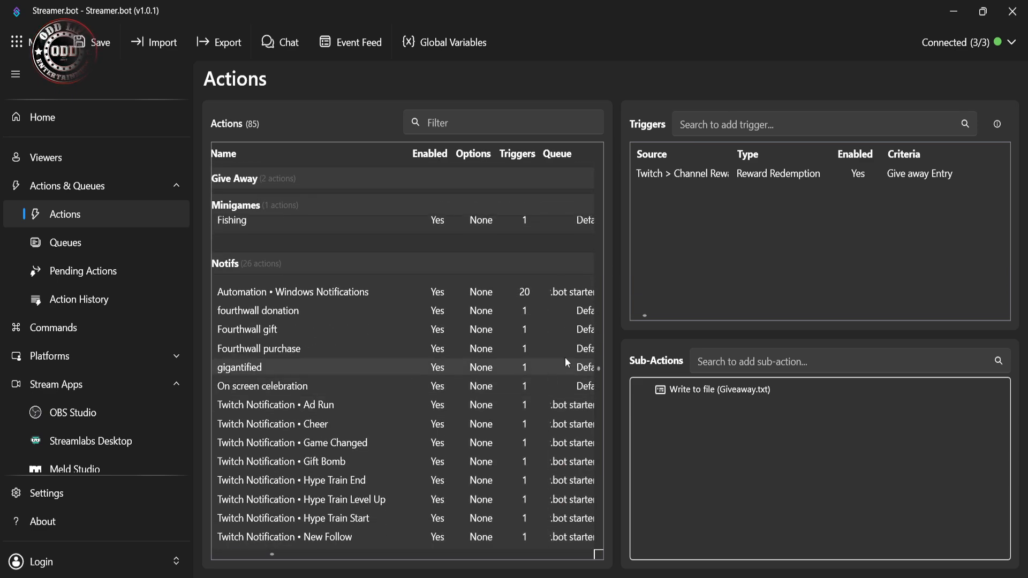
scroll(468, 347, "up", 14)
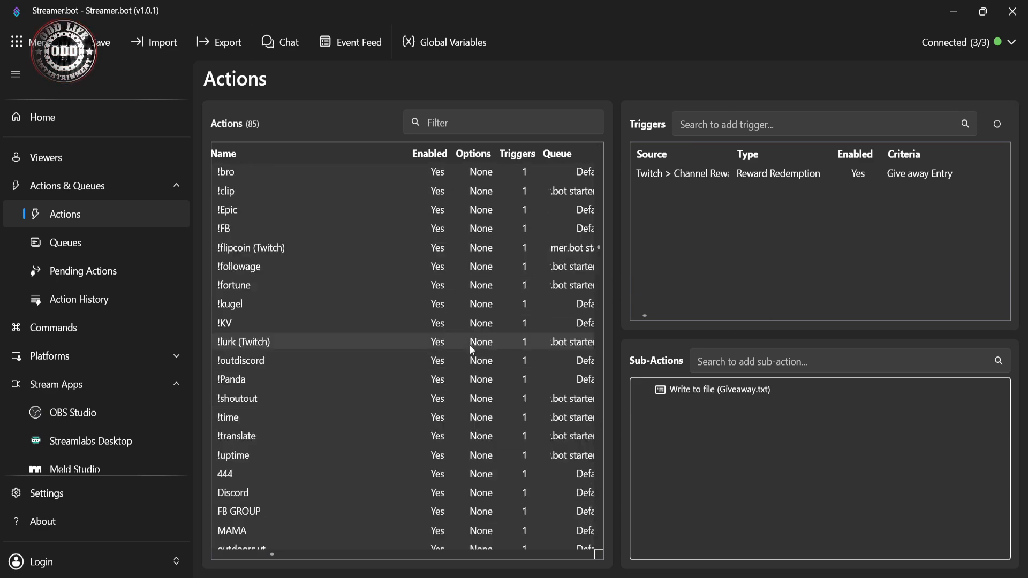
scroll(470, 344, "up", 10)
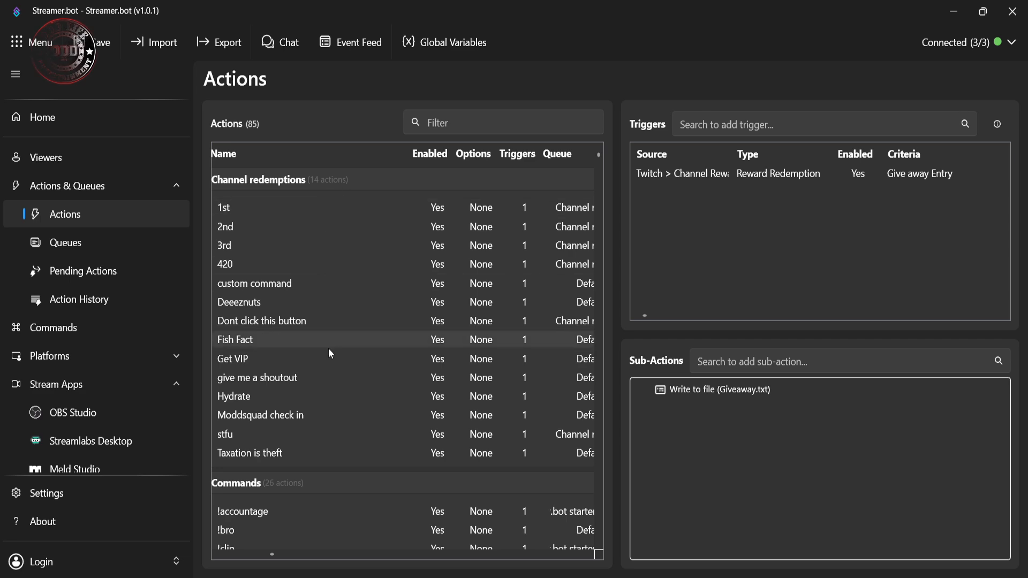
Step: Review the Commands, Notifs, Shout Outs and Sound alerts groups once more and return to the Channel redemptions group
scroll(329, 352, "down", 6)
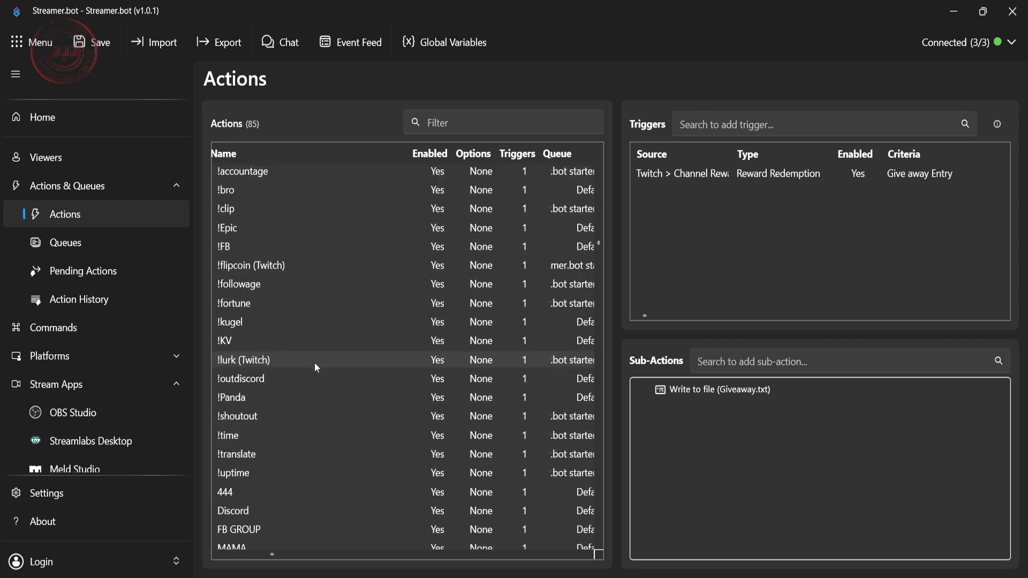
scroll(325, 313, "down", 5)
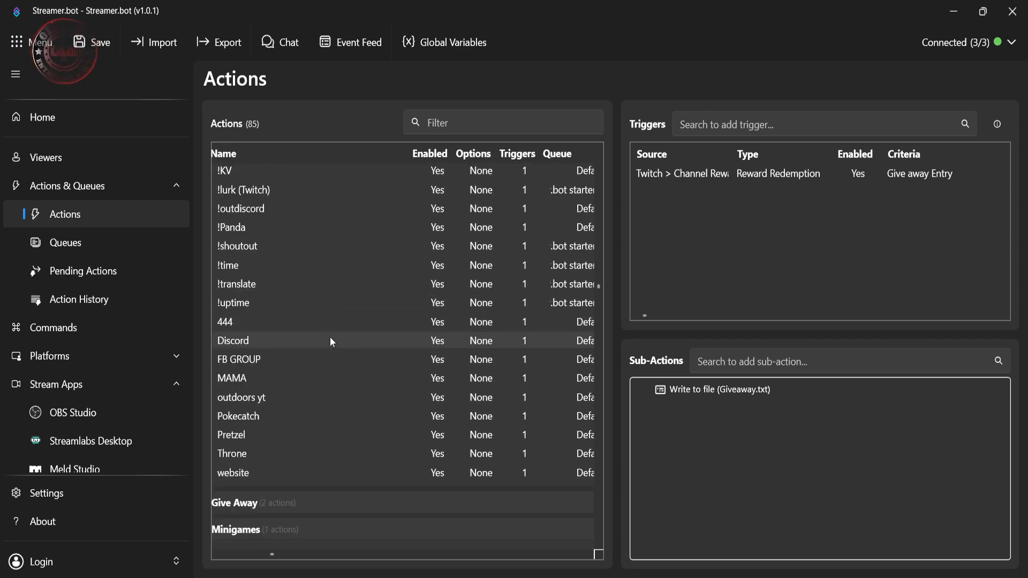
scroll(331, 339, "down", 12)
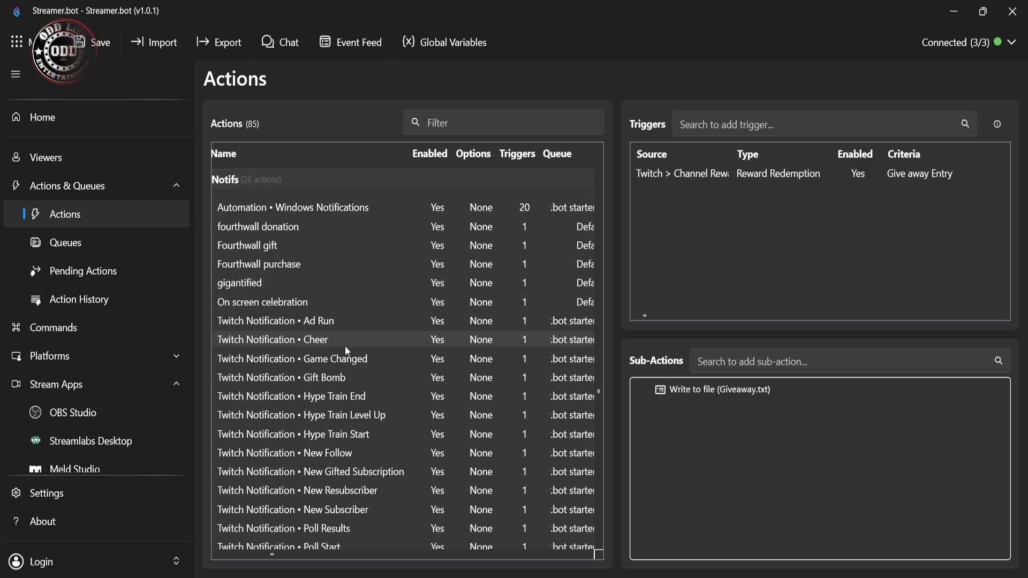
scroll(347, 350, "down", 10)
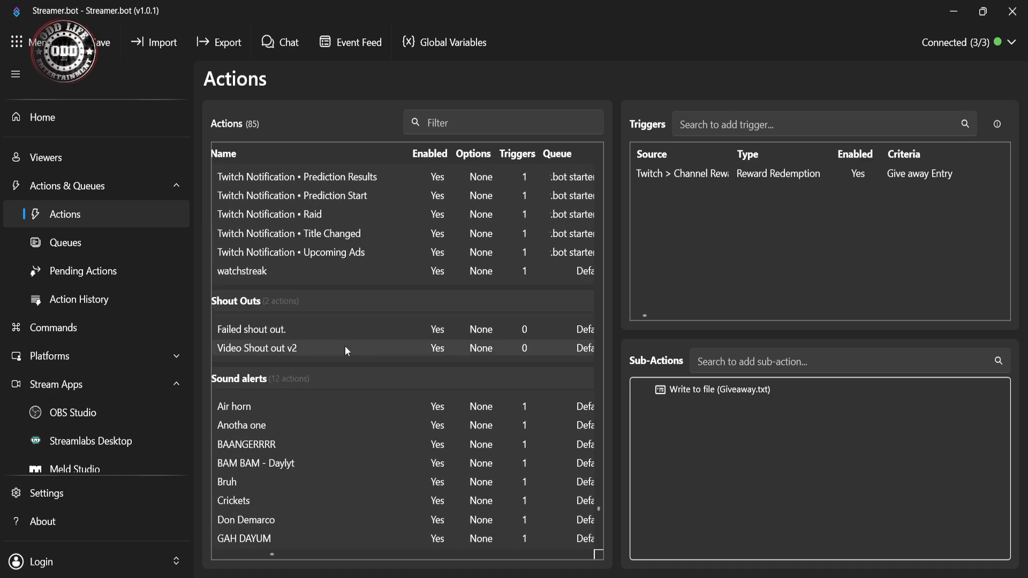
scroll(326, 403, "down", 3)
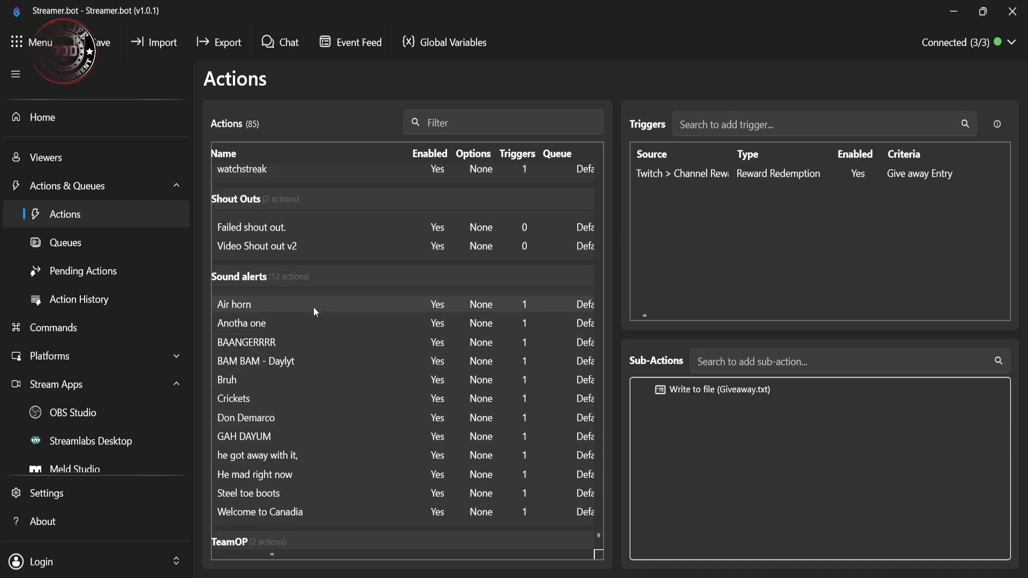
scroll(348, 406, "up", 9)
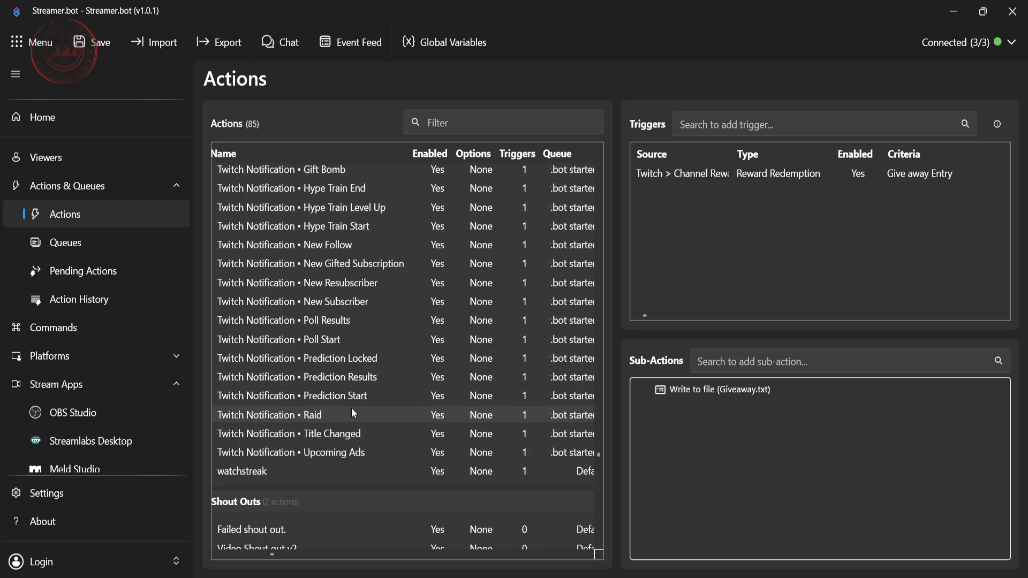
scroll(352, 407, "up", 20)
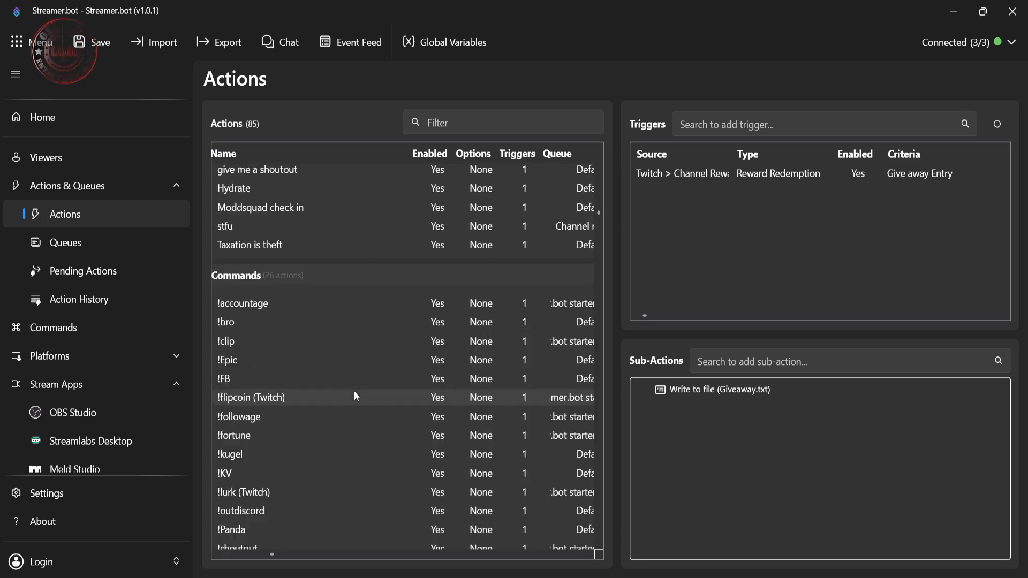
scroll(355, 396, "up", 5)
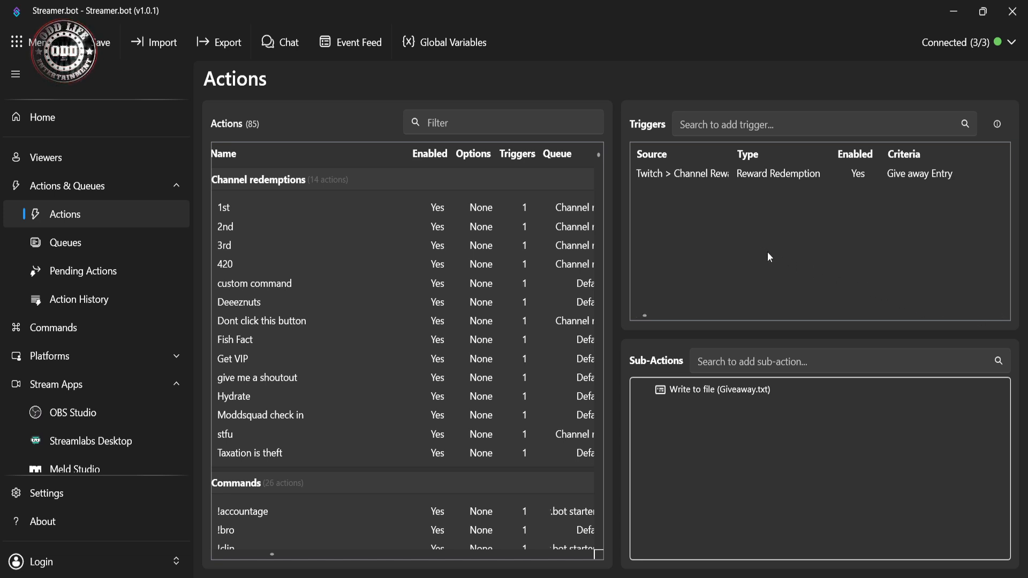
Step: Examine the actions listed in the Channel redemptions and Commands groups
scroll(386, 218, "down", 1)
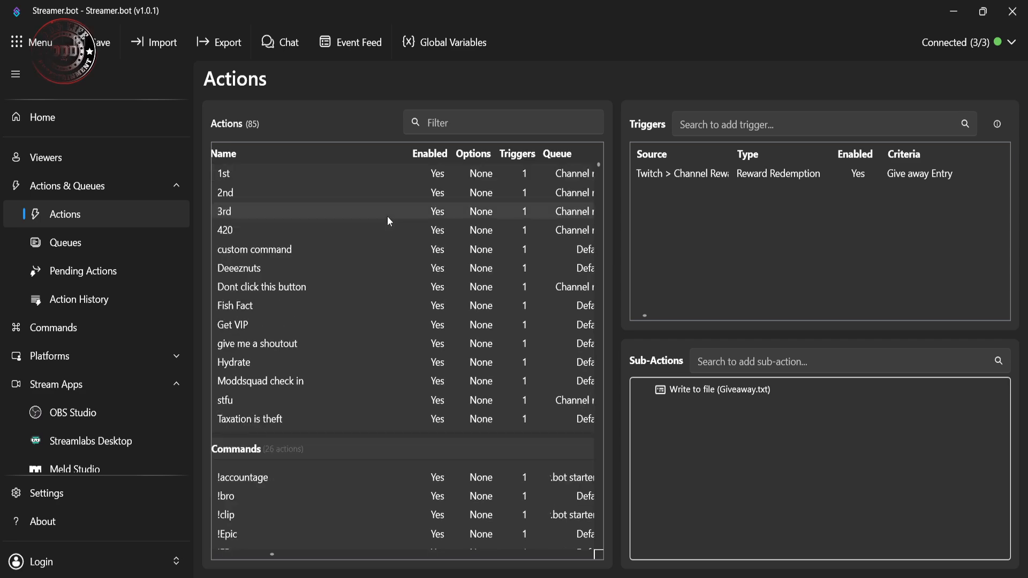
scroll(381, 219, "up", 1)
scroll(369, 219, "down", 7)
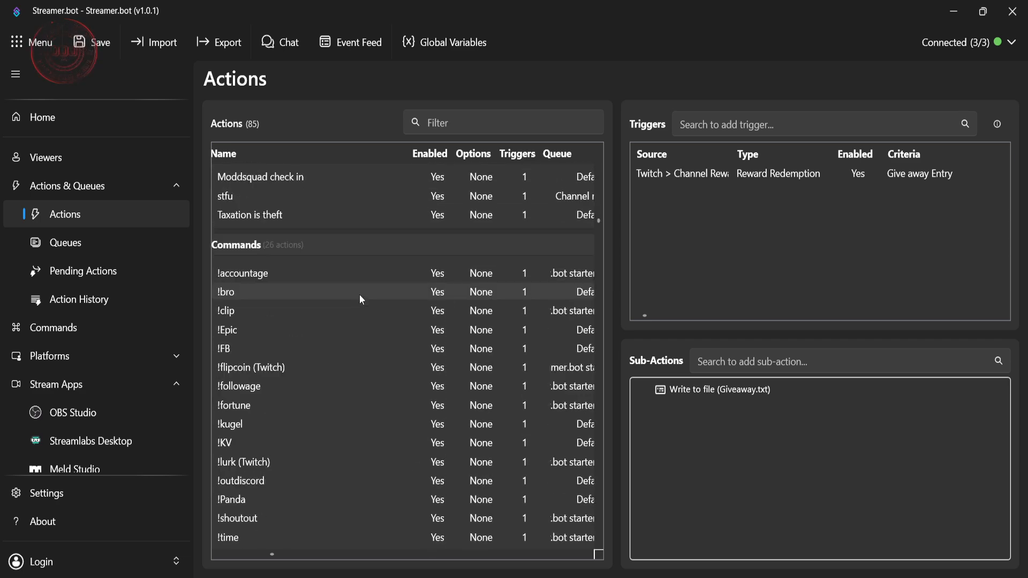
scroll(300, 267, "down", 1)
scroll(279, 353, "down", 2)
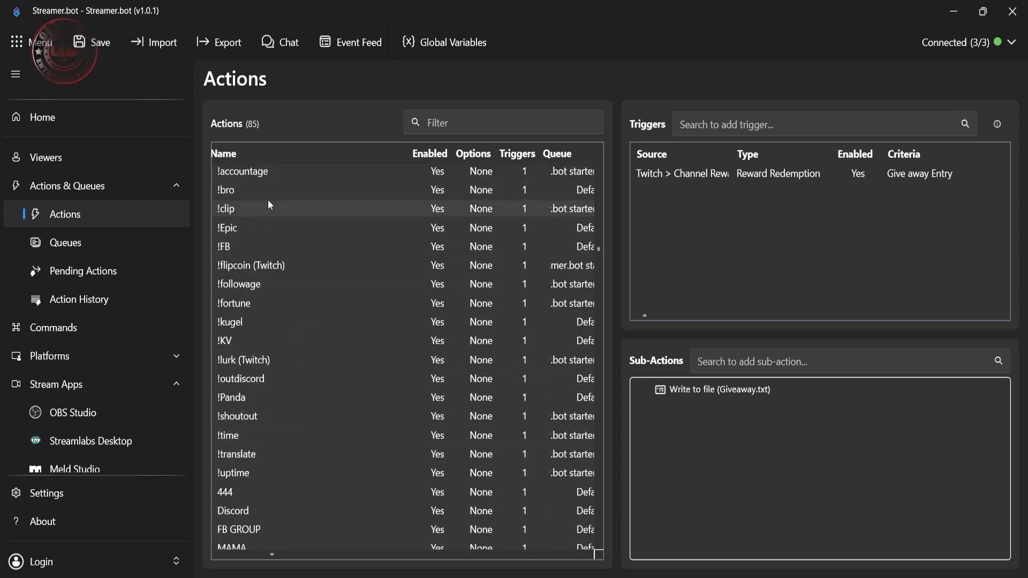
scroll(300, 321, "down", 2)
scroll(300, 434, "down", 1)
scroll(284, 326, "up", 1)
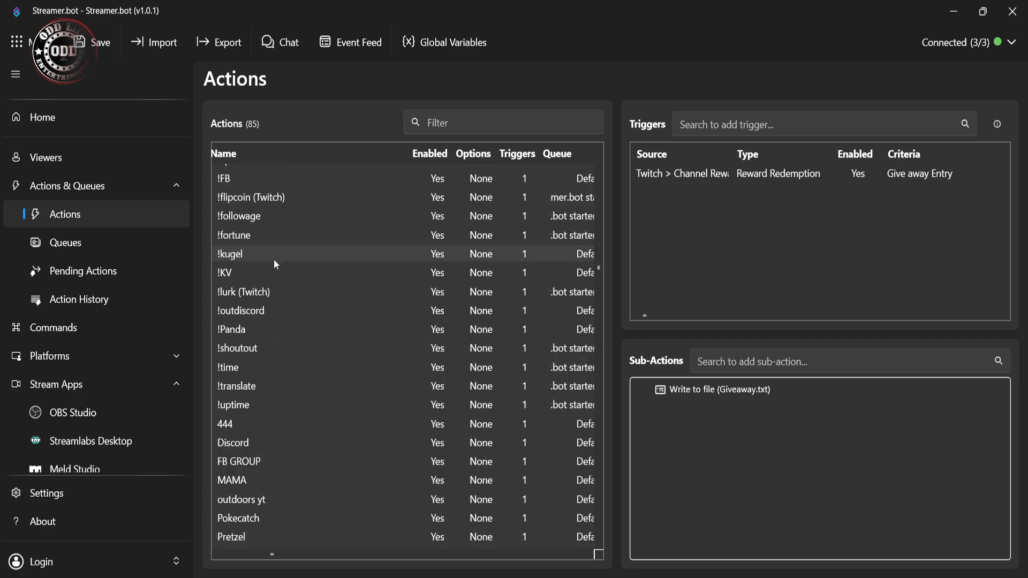
scroll(274, 259, "up", 5)
scroll(284, 217, "down", 2)
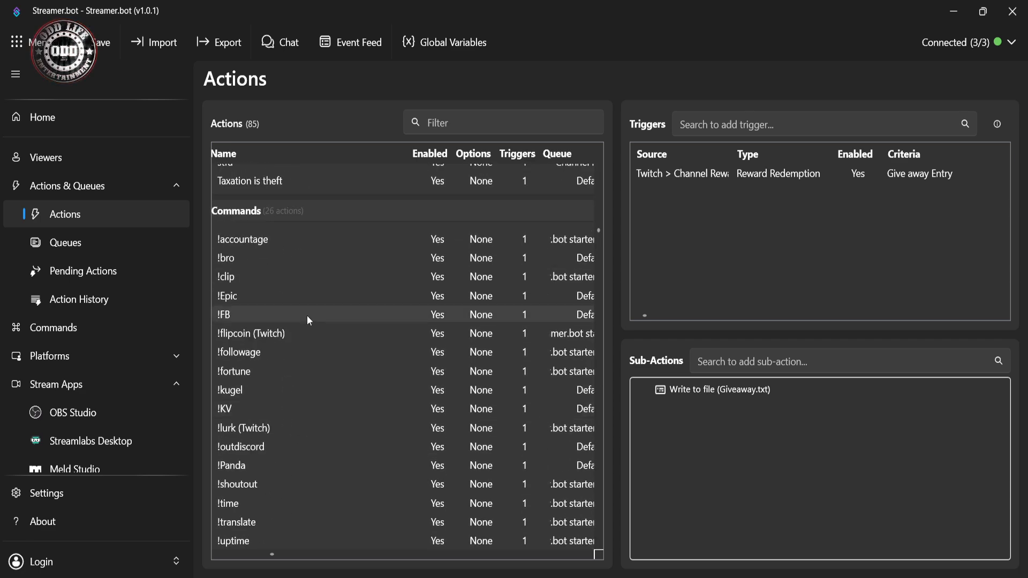
scroll(308, 320, "up", 8)
Step: Inspect the trigger and sub-actions of the Fishing action in the Minigames group
scroll(286, 252, "down", 4)
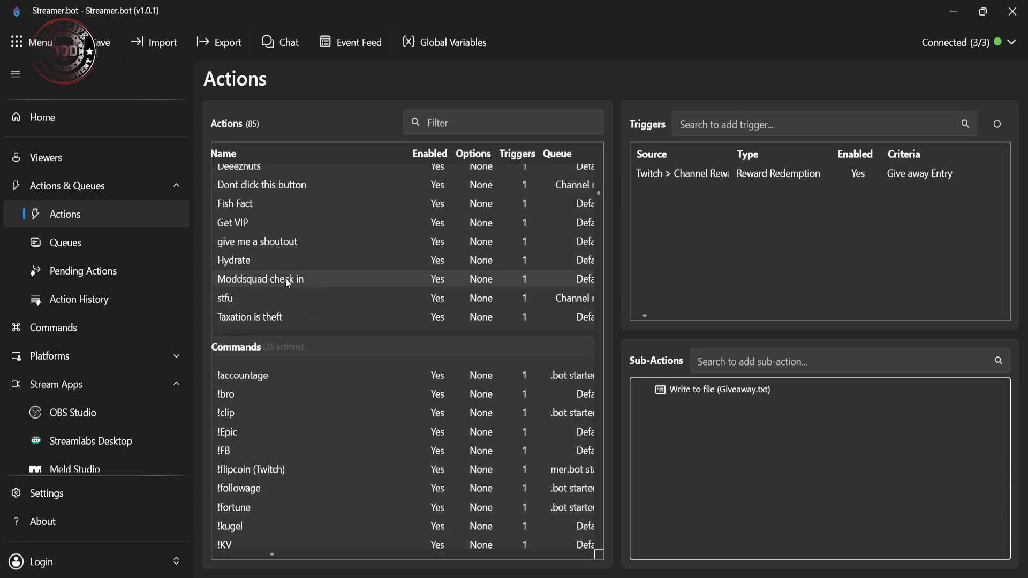
scroll(288, 282, "down", 12)
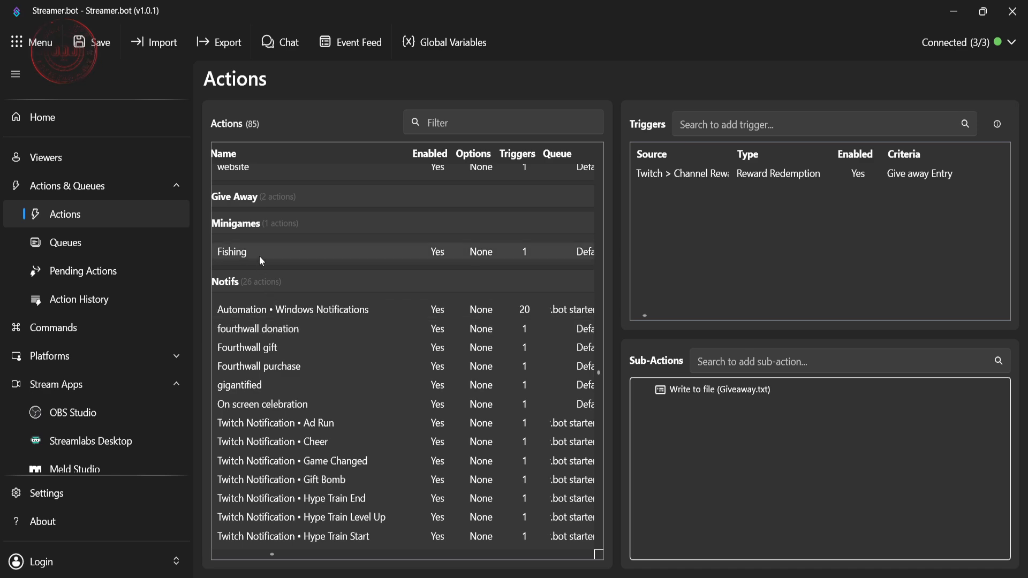
left_click(261, 257)
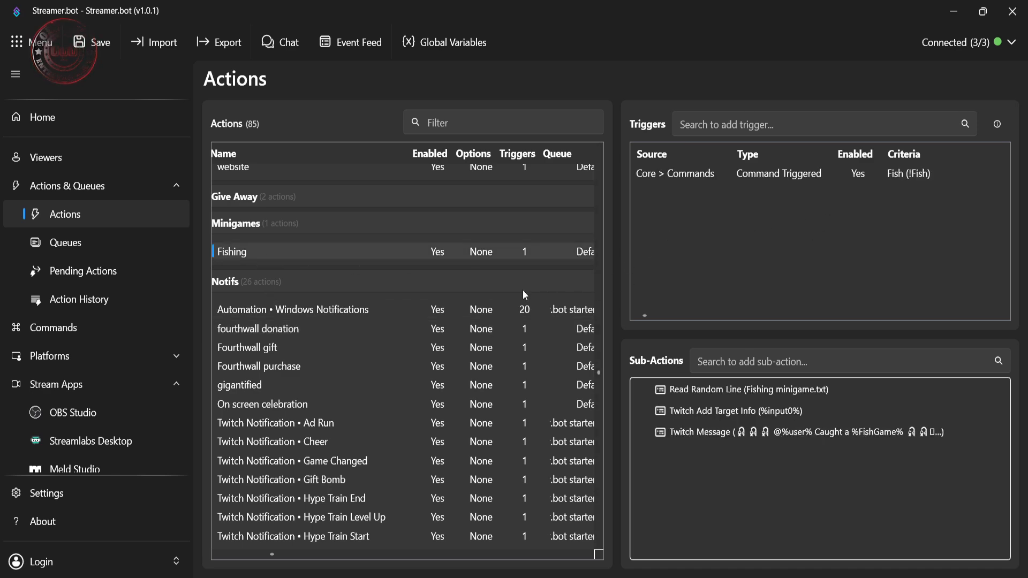
scroll(394, 287, "up", 12)
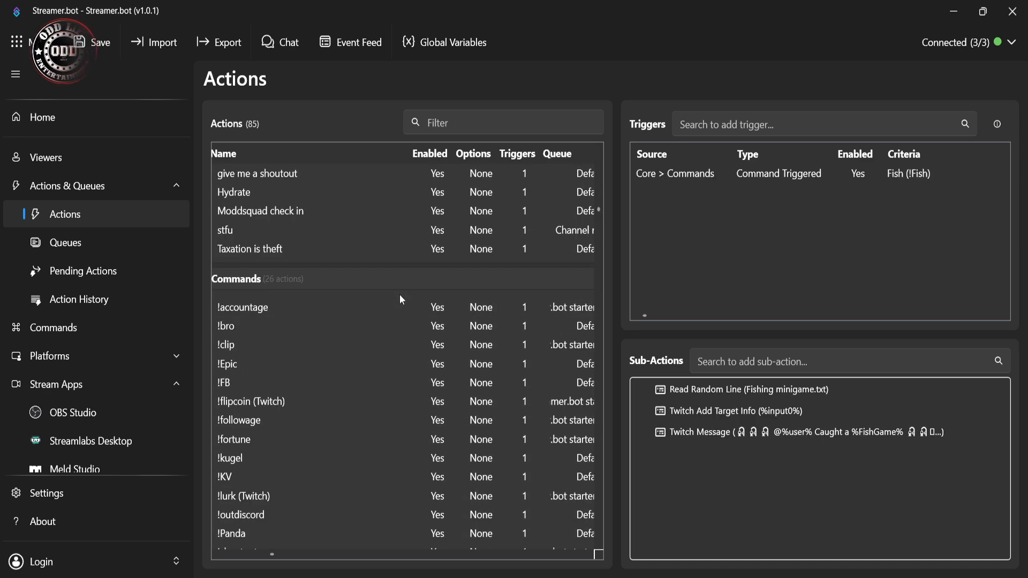
scroll(400, 300, "up", 3)
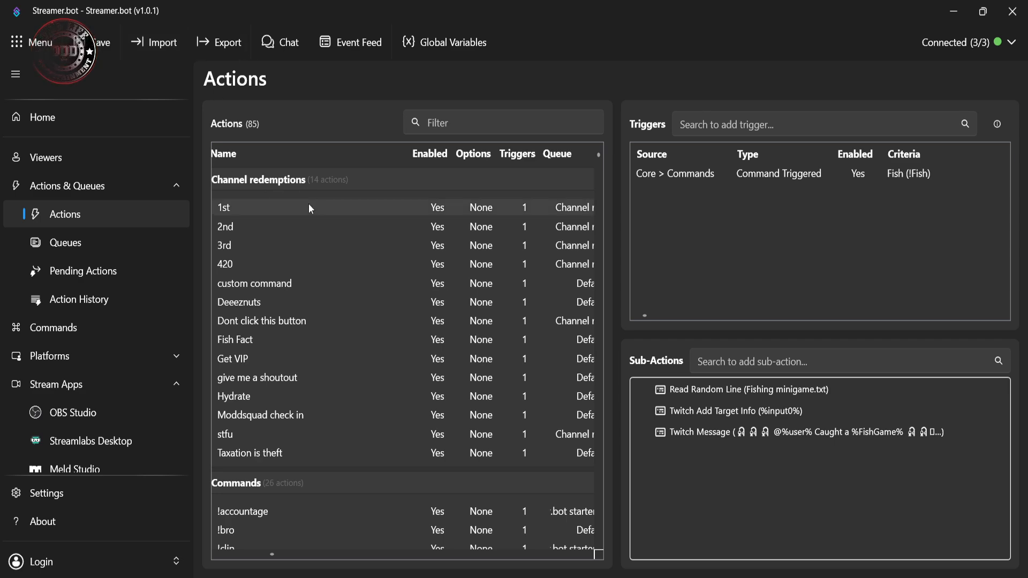
scroll(309, 206, "down", 3)
scroll(322, 215, "up", 3)
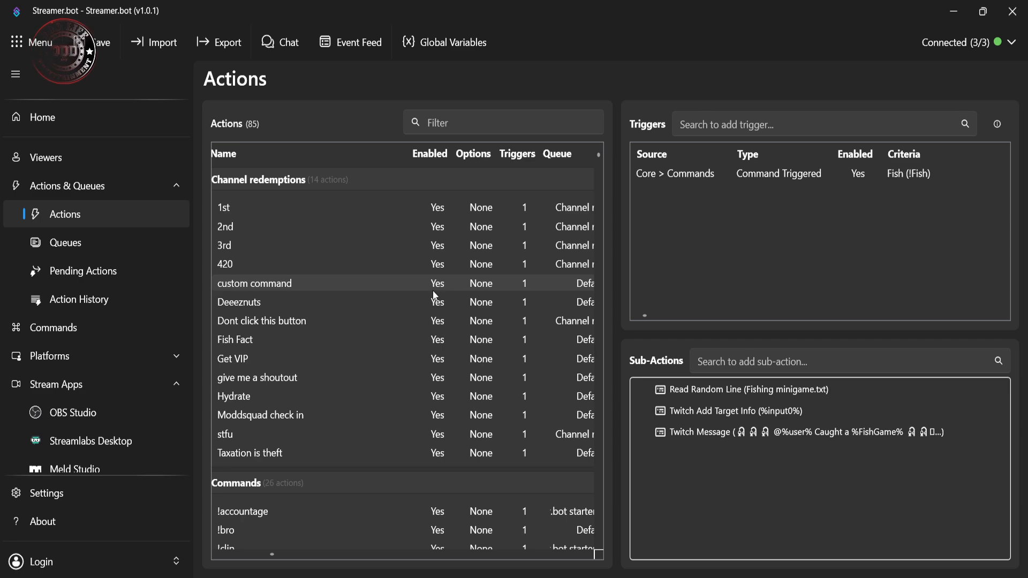
scroll(401, 281, "down", 3)
scroll(405, 284, "down", 10)
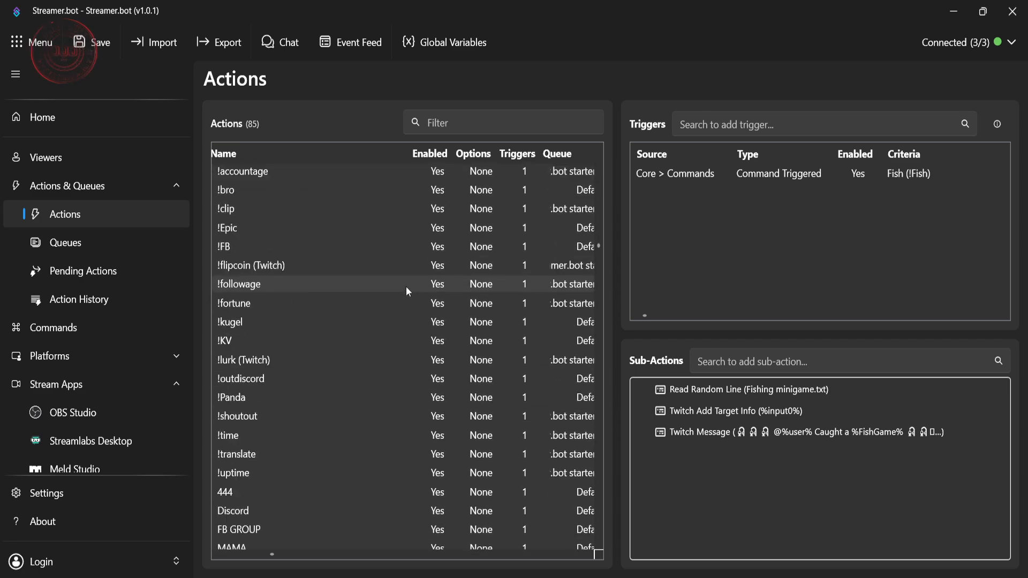